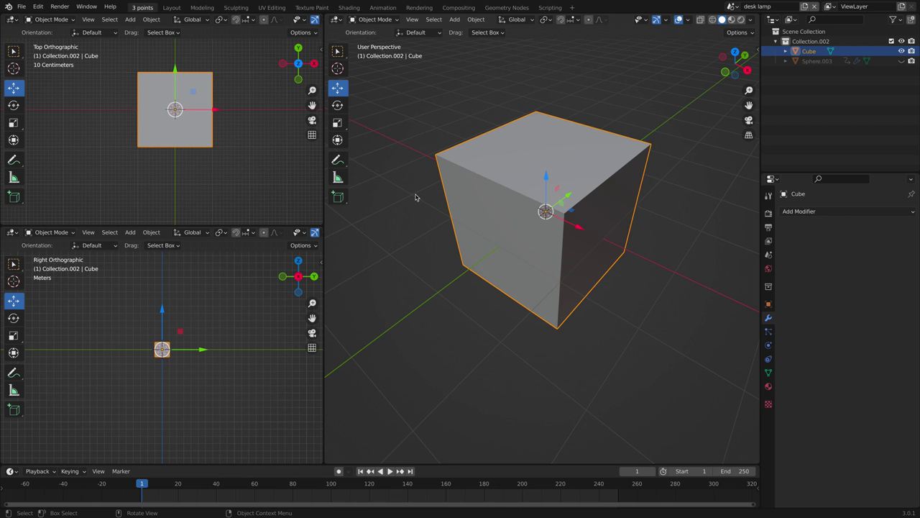
# - Delete the default cube, leaving only the hidden Sphere.003 in the collection
pyautogui.moveTo(438, 207); pyautogui.dragTo(407, 197, button='middle')
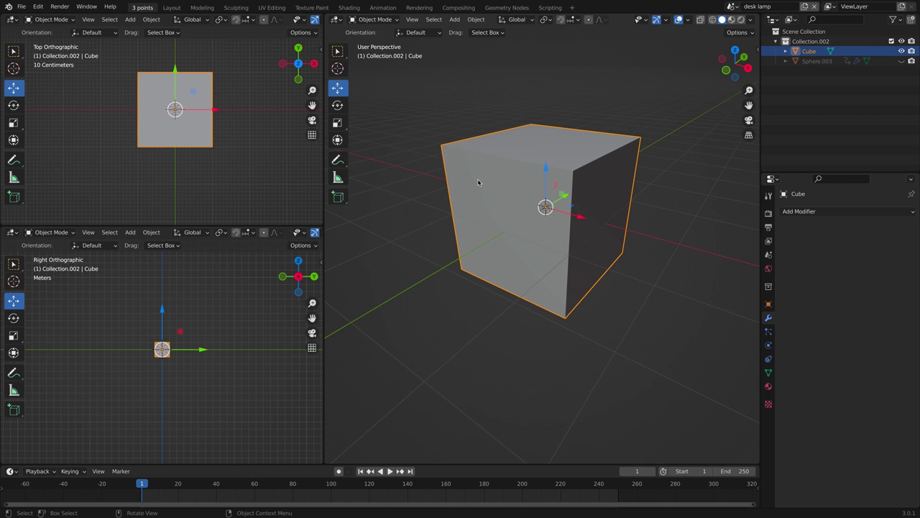
pyautogui.press('x')
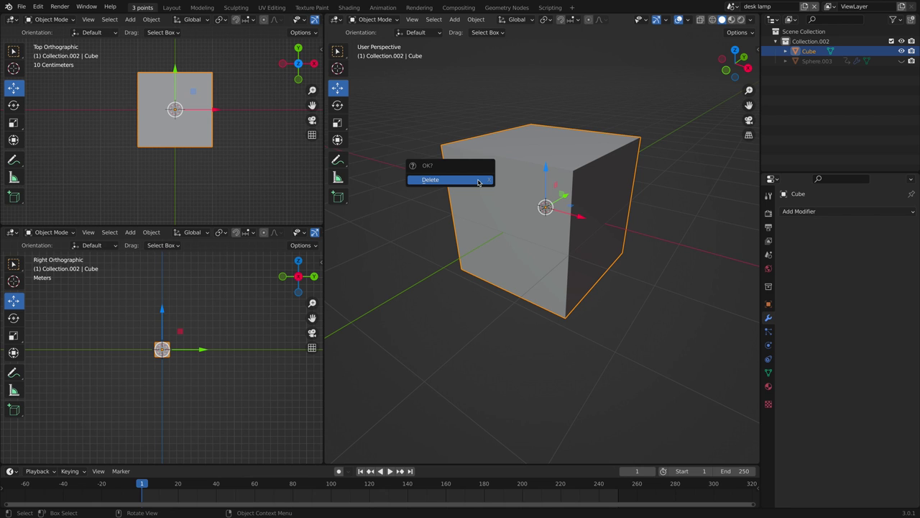
pyautogui.click(479, 182)
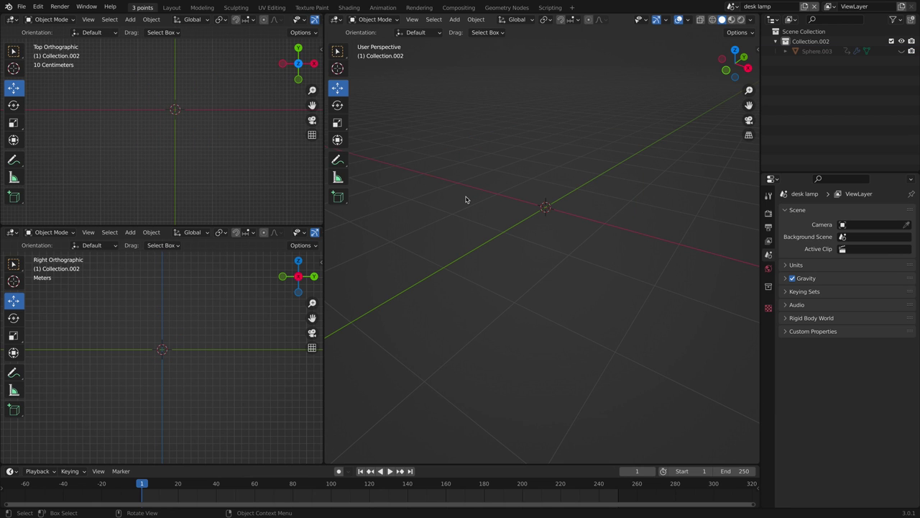
# - Add a 12-vertex cylinder (1 m radius, 2 m depth) at the origin and reselect it
pyautogui.hotkey('shift', 'a')
pyautogui.moveTo(466, 197)
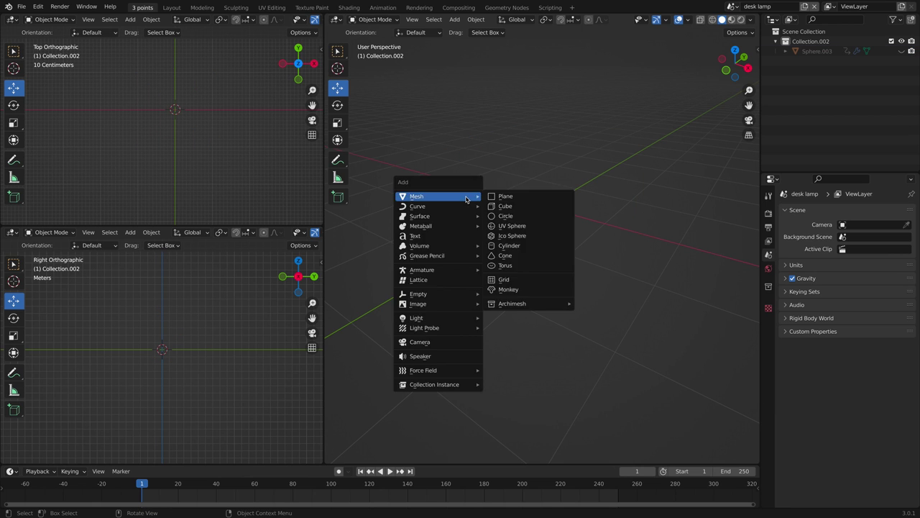
pyautogui.click(503, 245)
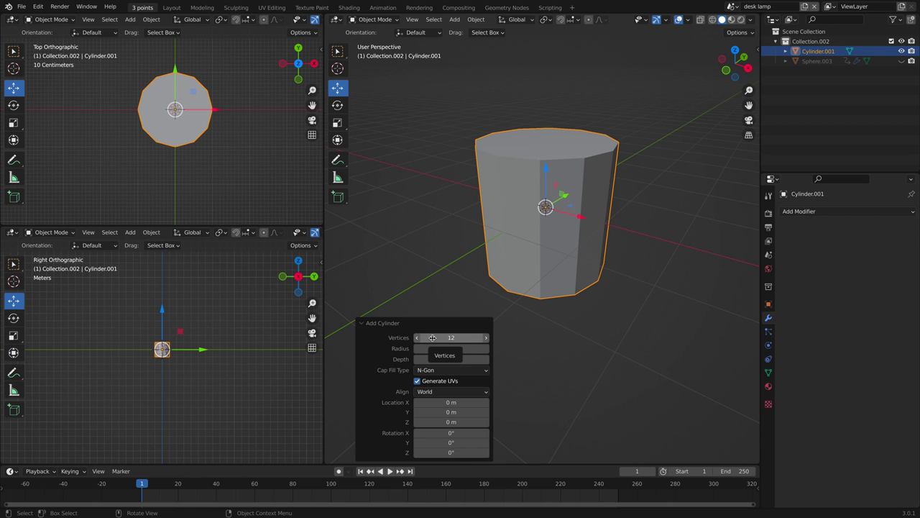
pyautogui.click(430, 263)
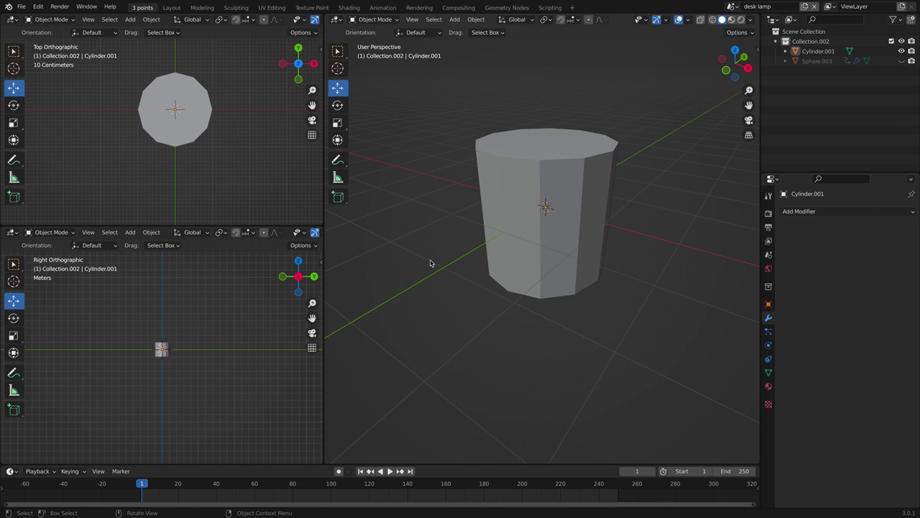
pyautogui.click(503, 204)
pyautogui.moveTo(456, 247); pyautogui.dragTo(482, 214, button='middle')
# - Flatten the cylinder to 0.126 height and scale it up 1.617 into a wide disc
pyautogui.press('Tab')
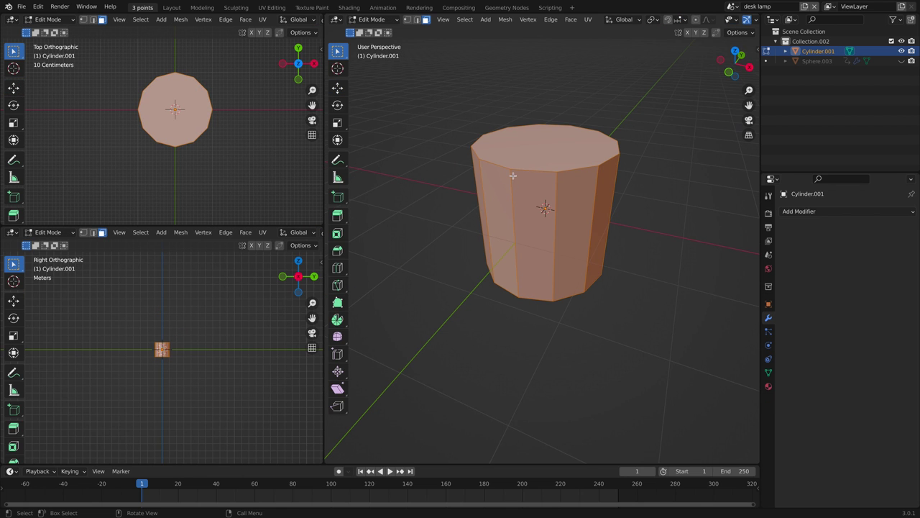
pyautogui.press('s')
pyautogui.press('z')
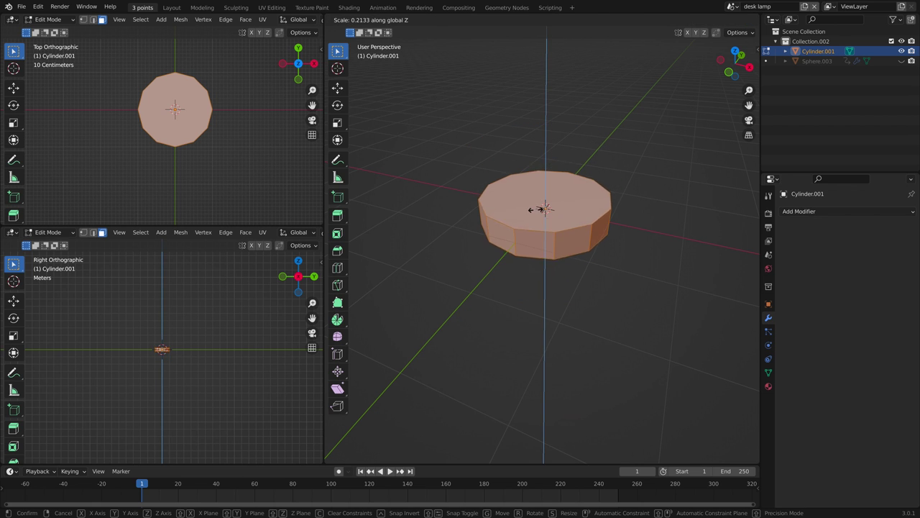
pyautogui.click(542, 209)
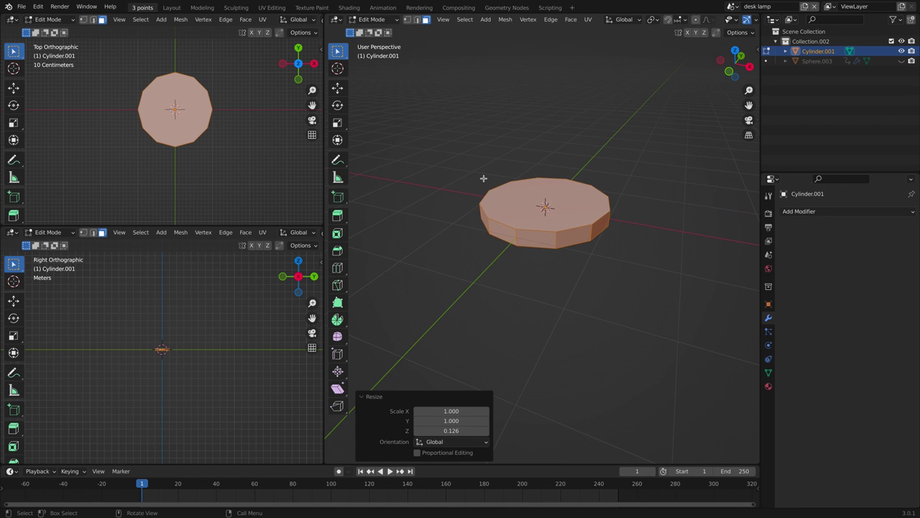
pyautogui.press('s')
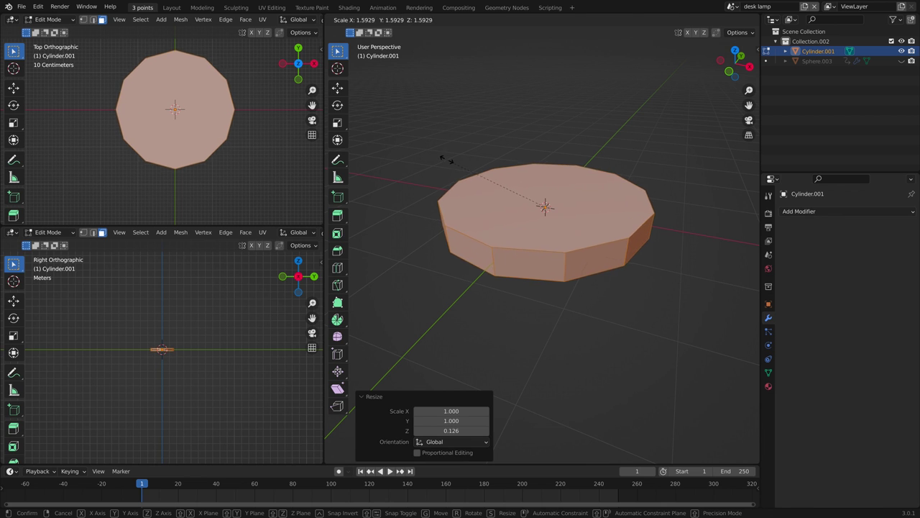
pyautogui.click(446, 160)
pyautogui.scroll(-2, 468, 208)
pyautogui.moveTo(468, 208); pyautogui.dragTo(693, 205, button='middle')
pyautogui.scroll(3, 456, 188)
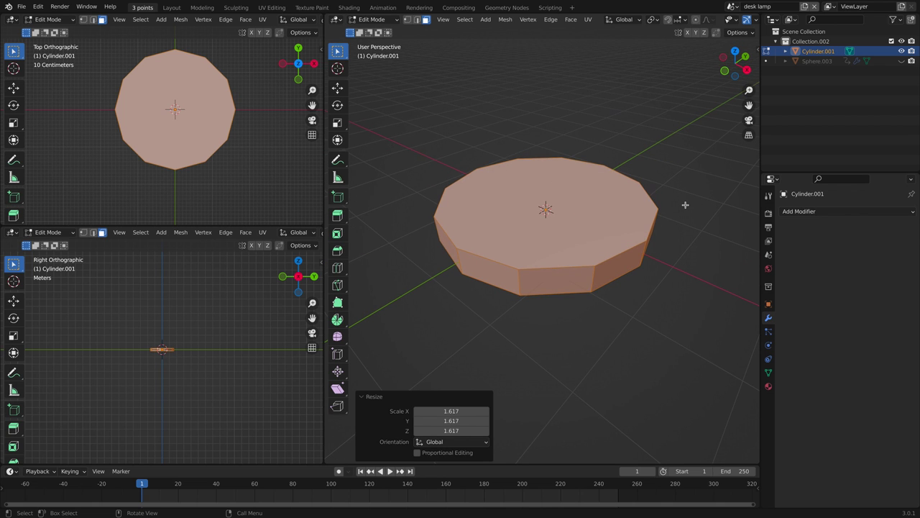
# - Add an edge loop around the disc's side near its base
pyautogui.hotkey('ctrl', 'r')
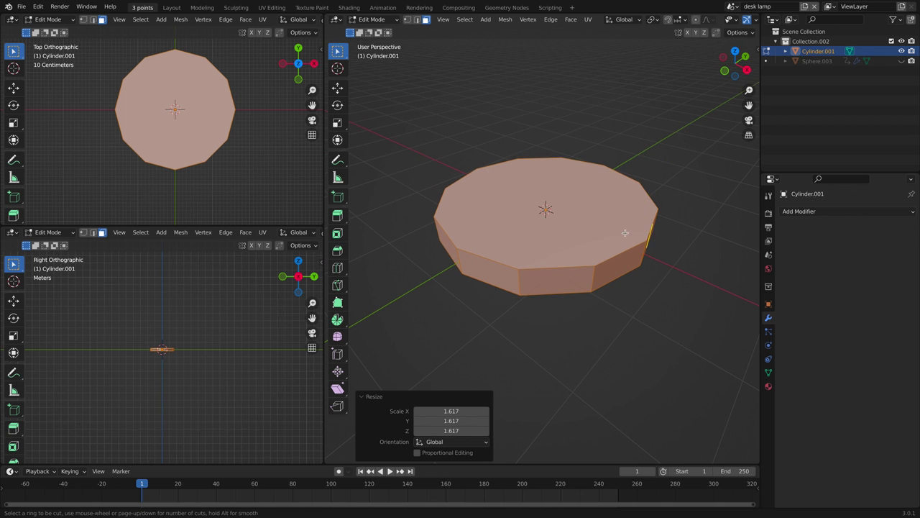
pyautogui.click(602, 238)
pyautogui.rightClick(524, 287)
pyautogui.press('s')
pyautogui.press('z')
pyautogui.press('Escape')
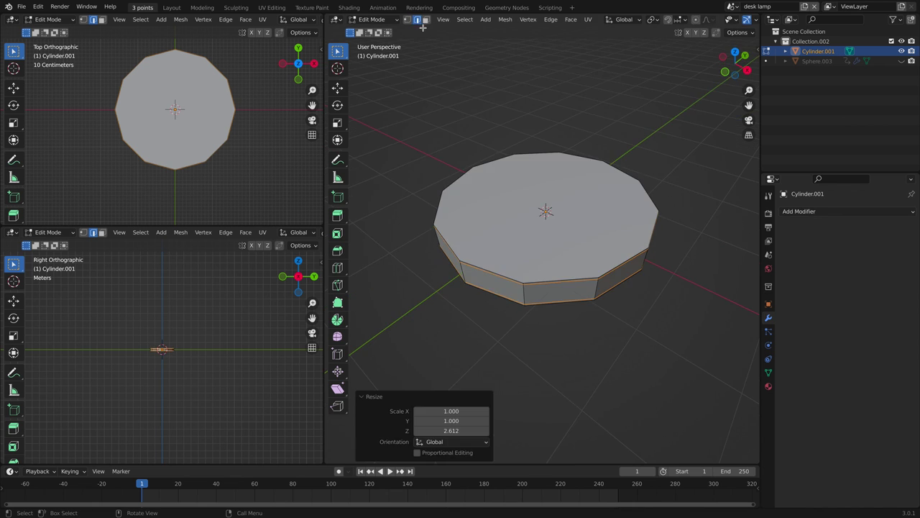
# - Inset the disc's top face by 0.1604 m
pyautogui.press('3')
pyautogui.click(497, 162)
pyautogui.press('i')
pyautogui.click(481, 82)
pyautogui.moveTo(481, 82); pyautogui.dragTo(486, 103, button='middle')
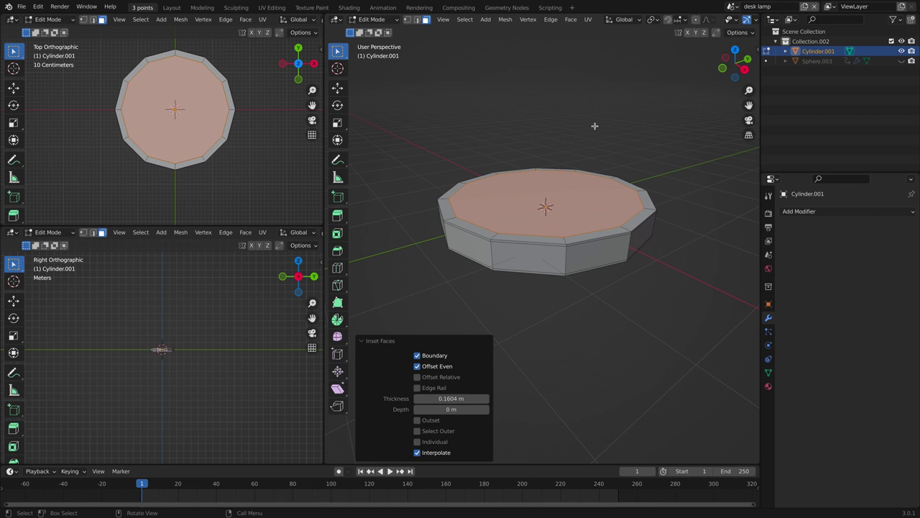
# - Give the disc a Subdivision Surface modifier at viewport level 2, then return to Object Mode
pyautogui.click(801, 215)
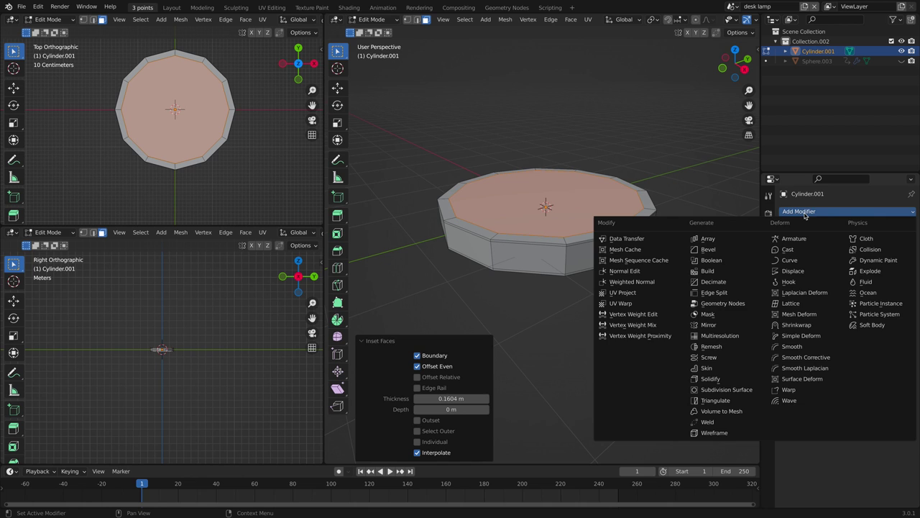
pyautogui.click(743, 391)
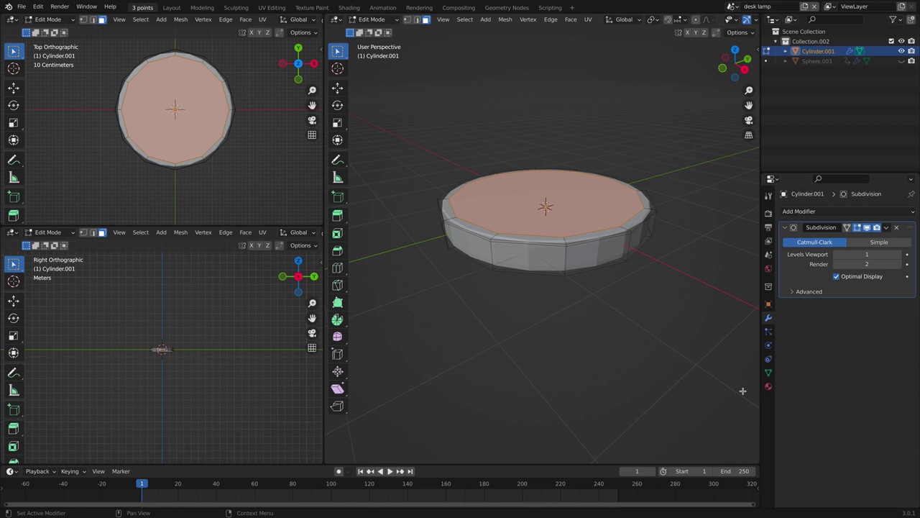
pyautogui.click(899, 256)
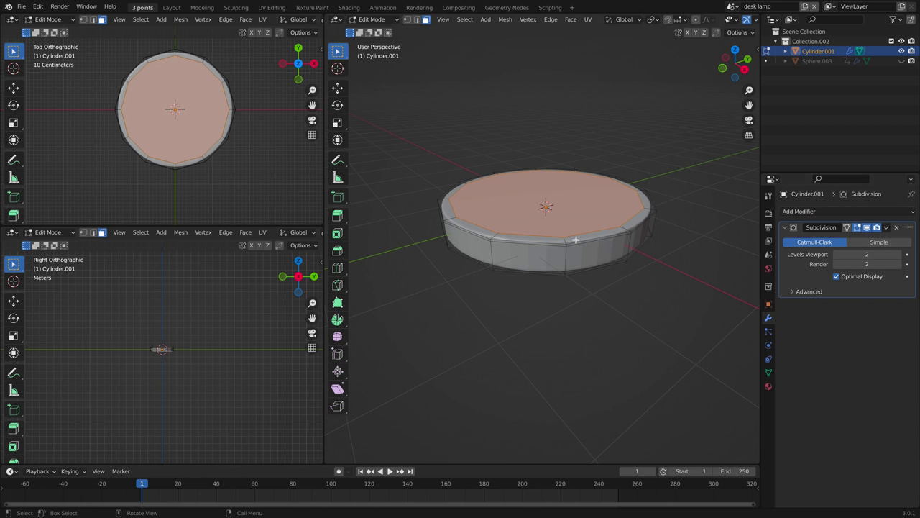
pyautogui.moveTo(461, 199); pyautogui.dragTo(475, 213, button='middle')
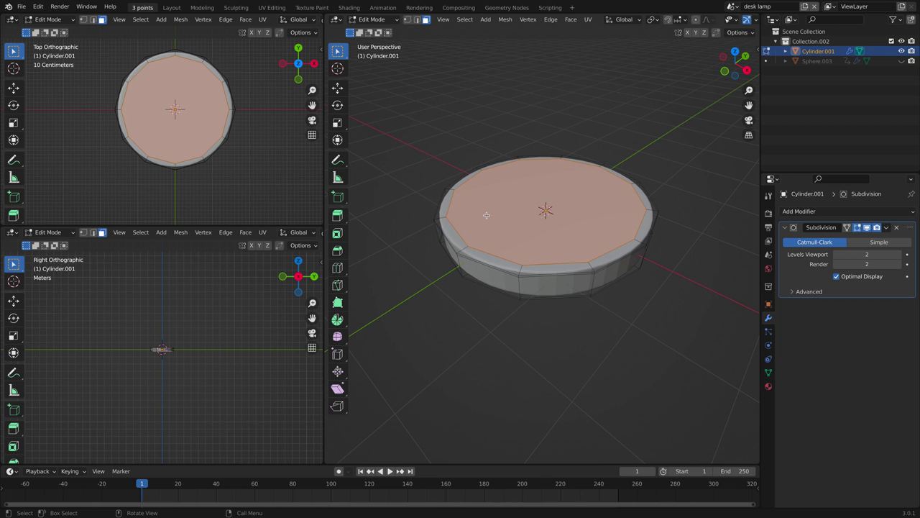
pyautogui.press('Tab')
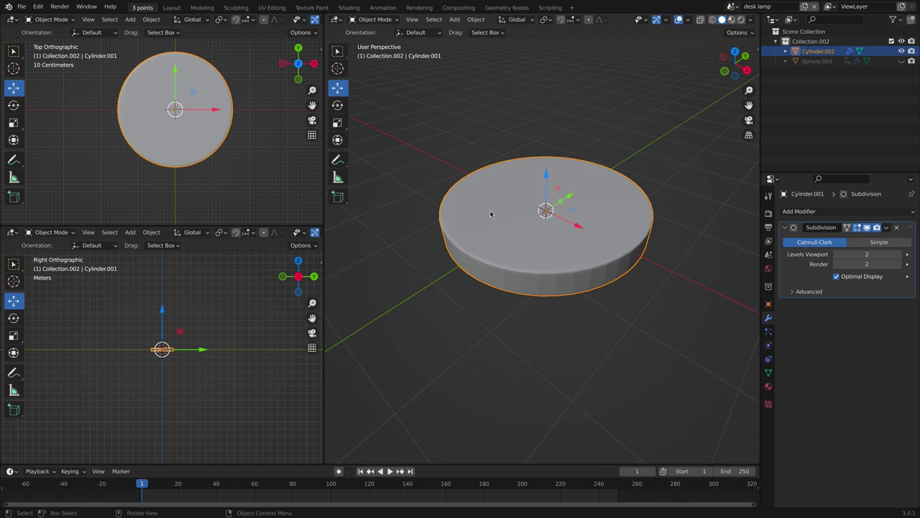
pyautogui.moveTo(461, 208); pyautogui.dragTo(456, 204, button='middle')
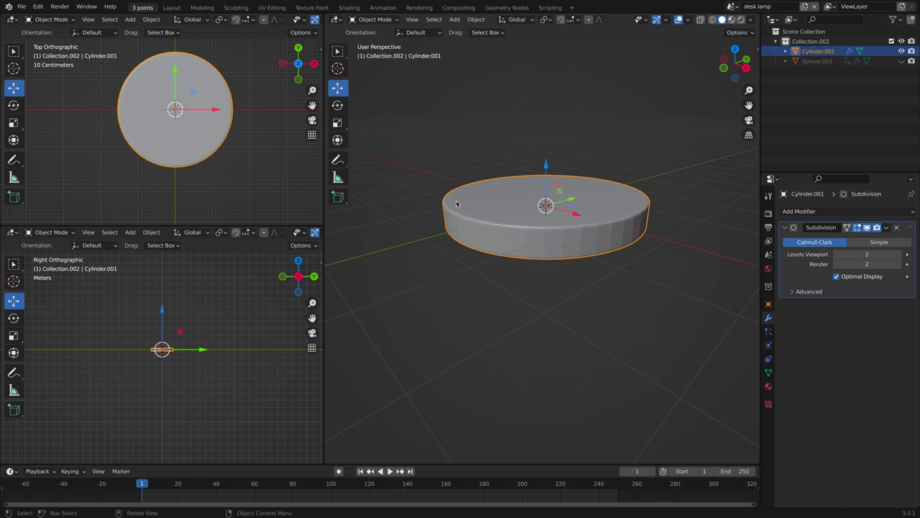
pyautogui.press('shift')
# - Add a second cylinder with 8 vertices and reselect it
pyautogui.hotkey('shift', 'a')
pyautogui.click(499, 251)
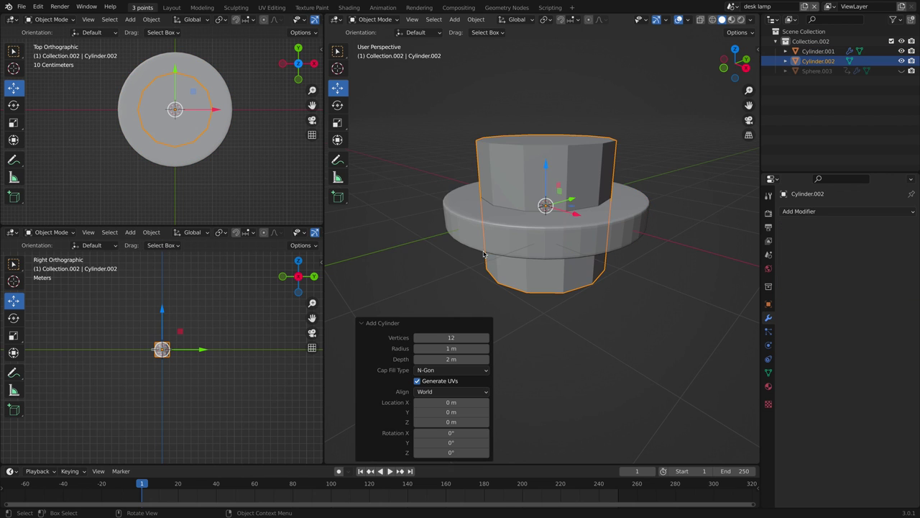
pyautogui.click(436, 337)
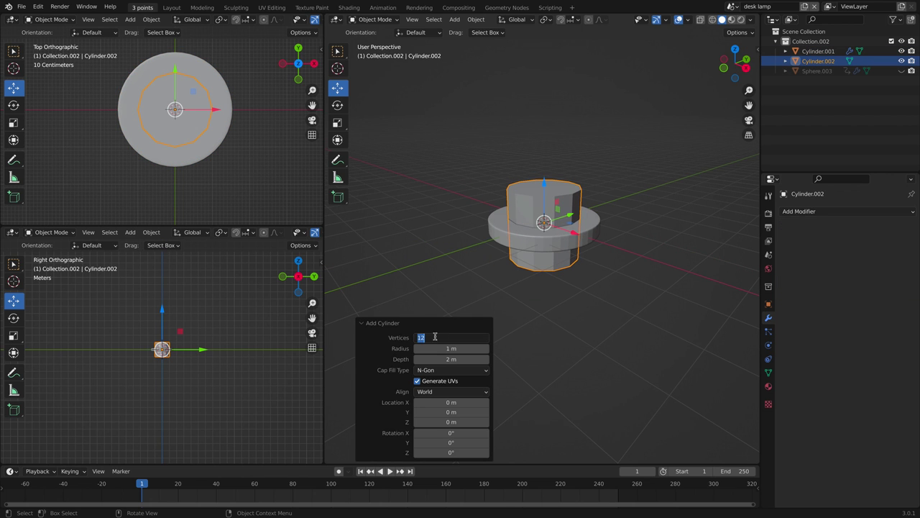
pyautogui.write('8')
pyautogui.press('Return')
pyautogui.click(446, 247)
pyautogui.scroll(3, 446, 247)
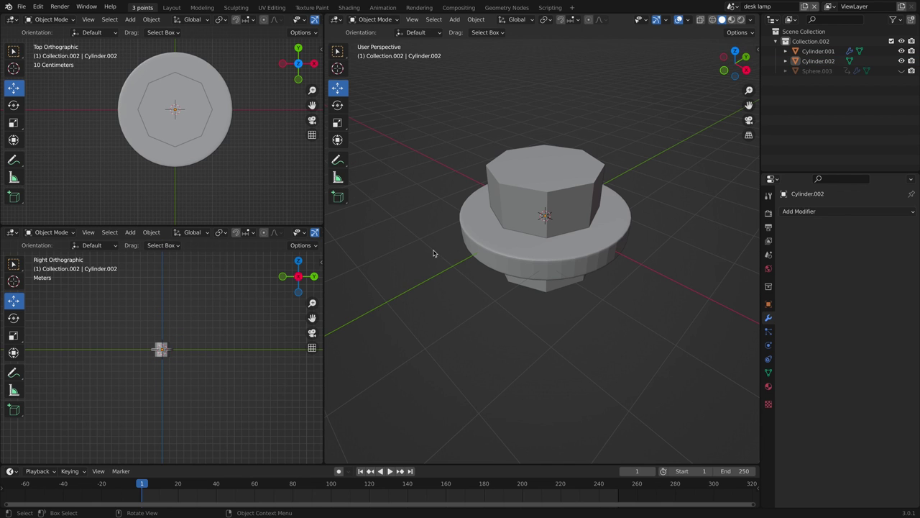
pyautogui.click(525, 182)
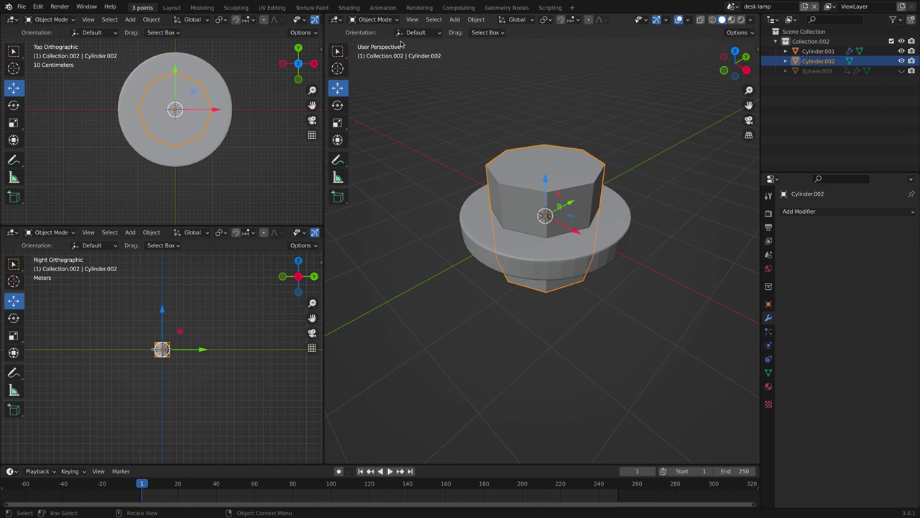
# - In Edit Mode, scale the cylinder to 0.253 on X and Y only, keeping its height
pyautogui.click(374, 19)
pyautogui.click(376, 37)
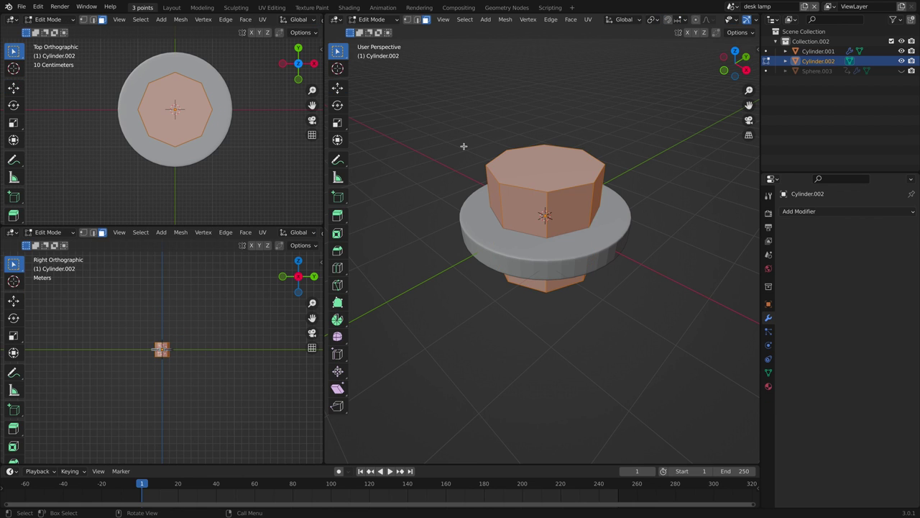
pyautogui.moveTo(394, 149); pyautogui.dragTo(386, 173, button='middle')
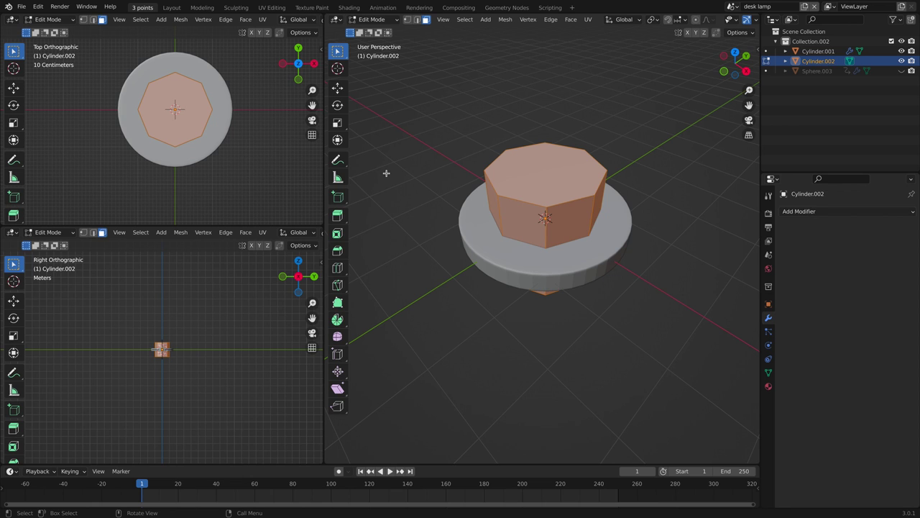
pyautogui.press('s')
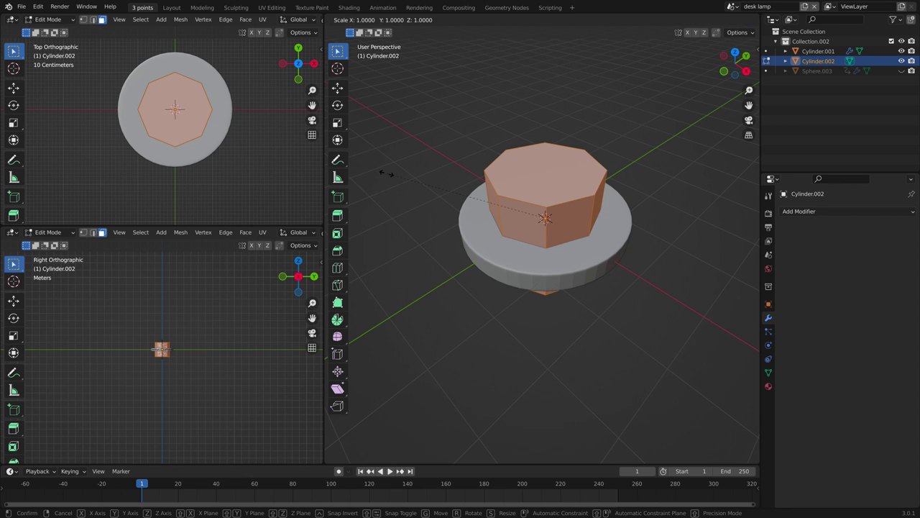
pyautogui.hotkey('shift', 'z')
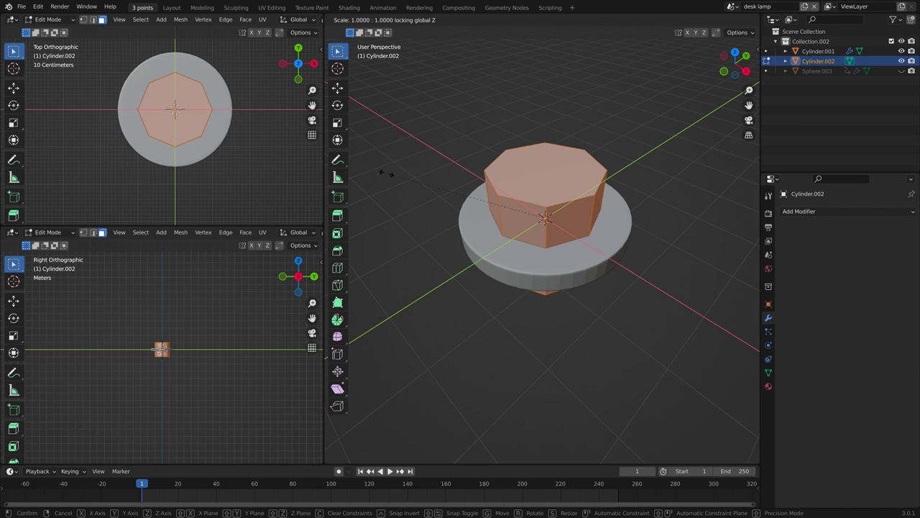
pyautogui.click(489, 199)
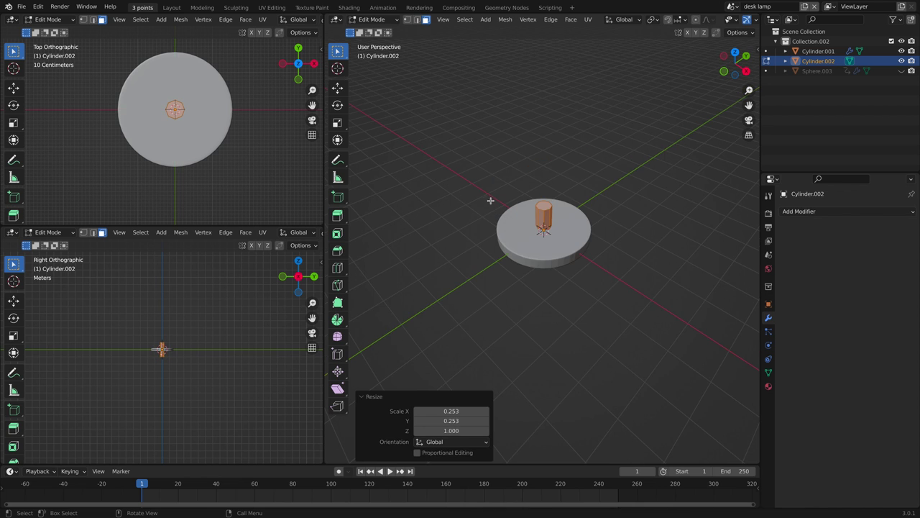
pyautogui.moveTo(473, 199); pyautogui.dragTo(464, 174, button='middle')
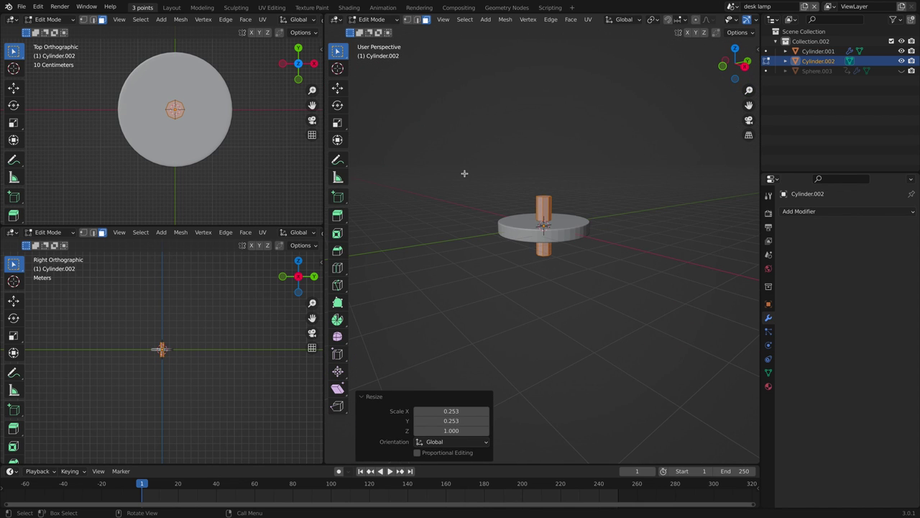
# - Move the thin cylinder straight up along Z above the disc
pyautogui.click(338, 88)
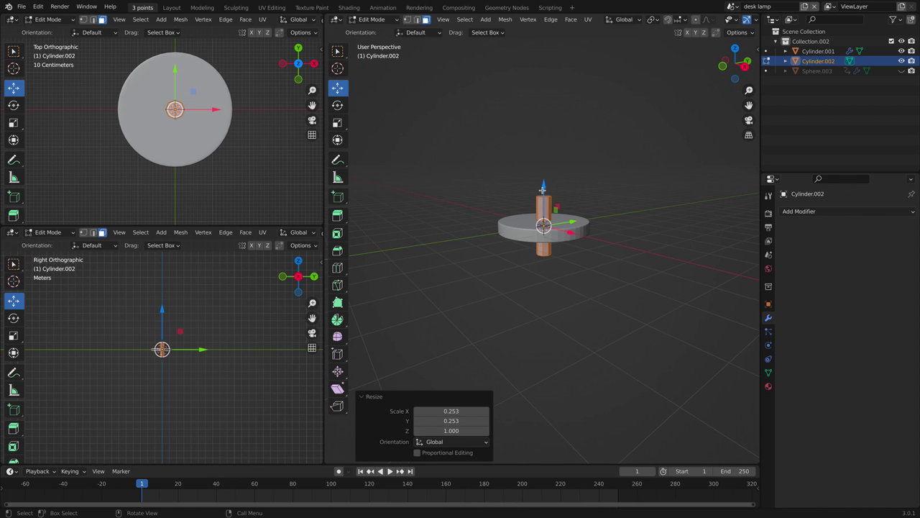
pyautogui.moveTo(544, 186); pyautogui.dragTo(544, 143)
pyautogui.moveTo(543, 143); pyautogui.dragTo(503, 209, button='middle')
pyautogui.scroll(3, 481, 226)
# - Pull the cylinder's top face upward to lengthen the post, checking it in Front view
pyautogui.click(536, 220)
pyautogui.moveTo(534, 155); pyautogui.dragTo(527, 40)
pyautogui.scroll(-3, 505, 149)
pyautogui.moveTo(506, 148); pyautogui.dragTo(415, 269, button='middle')
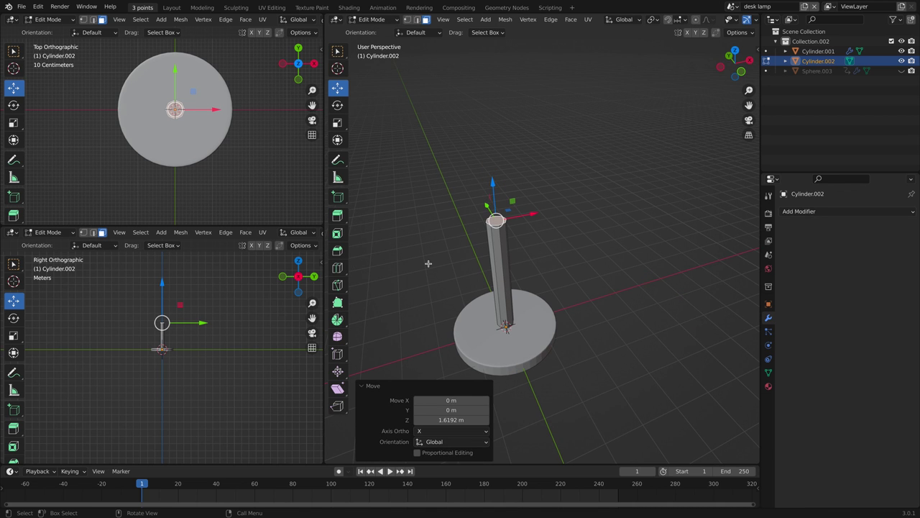
pyautogui.press('KP_1')
pyautogui.scroll(2, 429, 248)
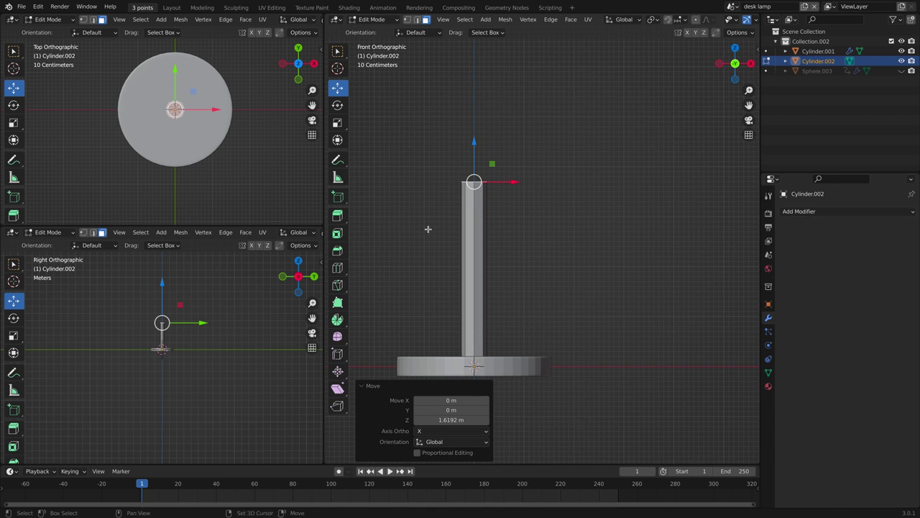
pyautogui.scroll(3, 446, 215)
pyautogui.scroll(-2, 461, 203)
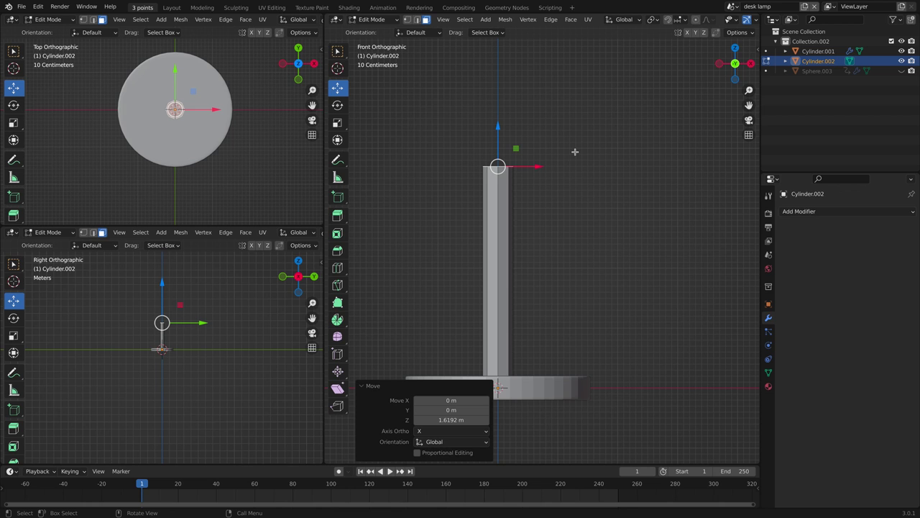
# - Place the 3D cursor beside the post top and spin the top face -120° in 12 steps about Y
pyautogui.click(338, 69)
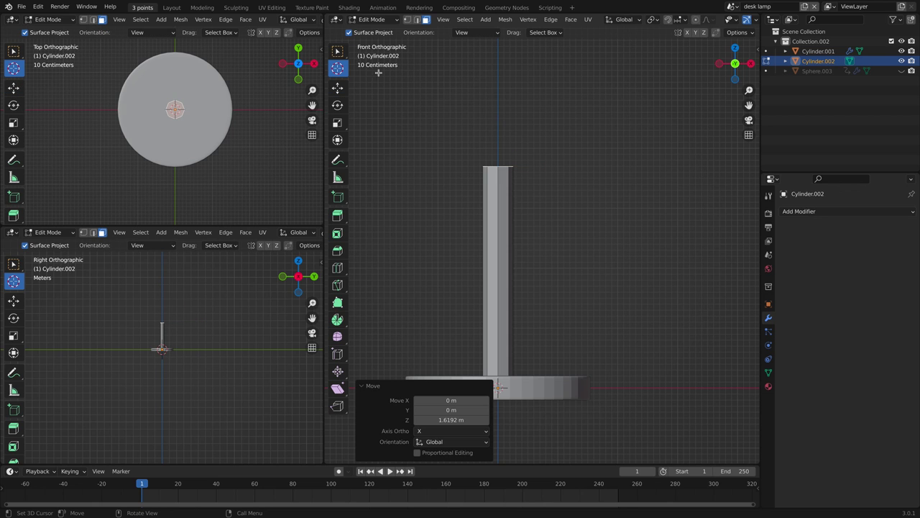
pyautogui.click(542, 167)
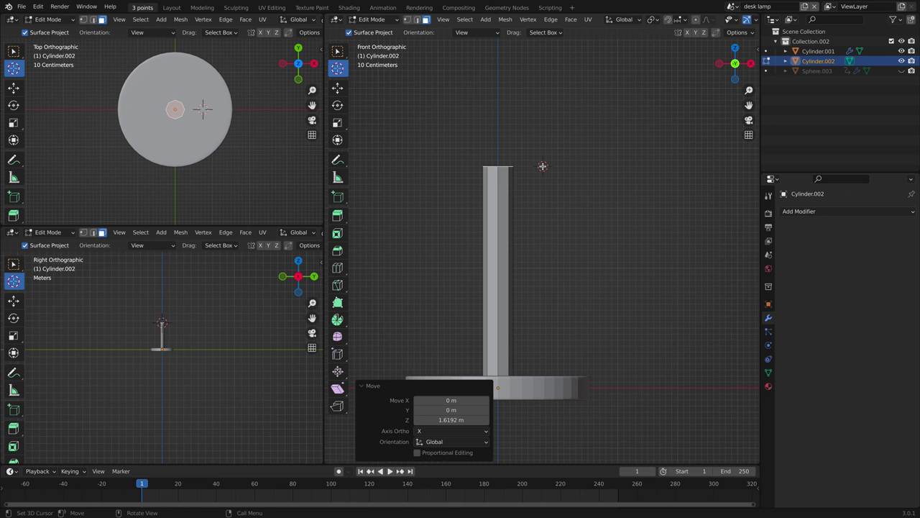
pyautogui.click(337, 320)
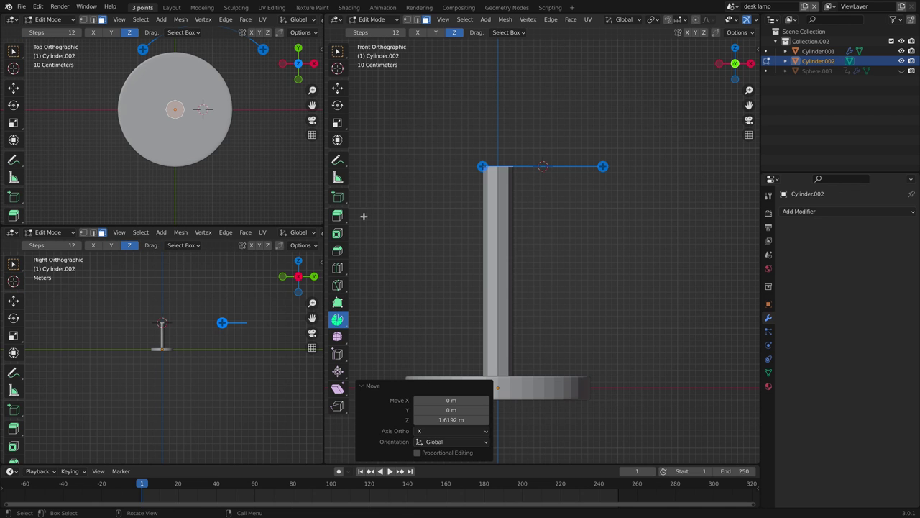
pyautogui.click(418, 33)
pyautogui.click(436, 33)
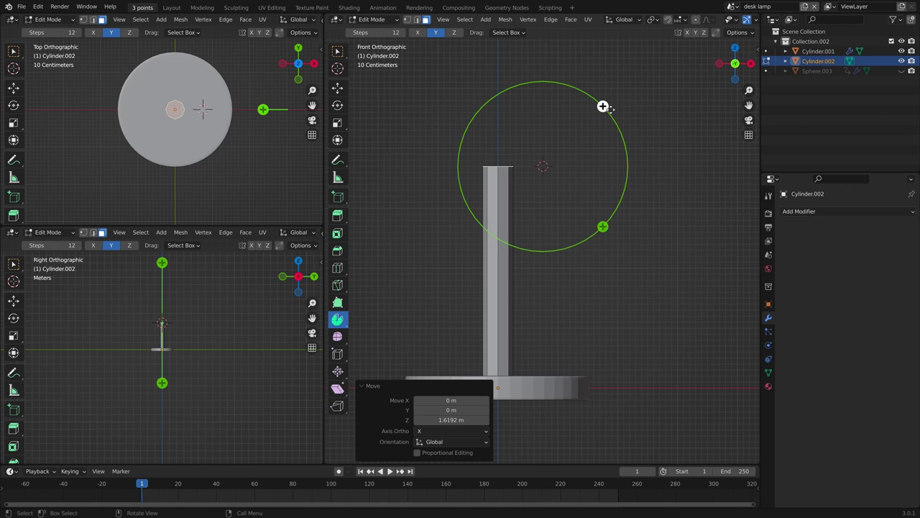
pyautogui.moveTo(602, 106); pyautogui.dragTo(559, 226)
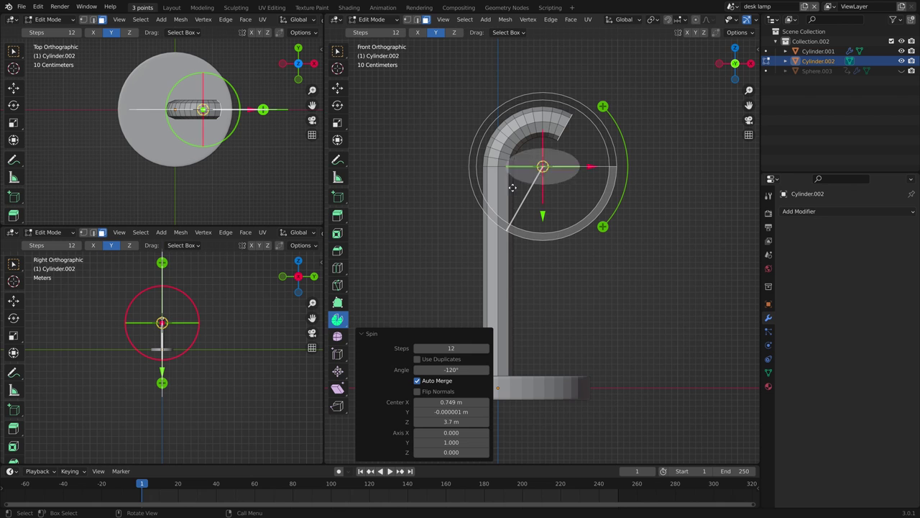
# - Add a Catmull-Clark Subdivision Surface modifier (viewport 1, render 2) to the hooked post
pyautogui.hotkey('shift', 'space')
pyautogui.press('g')
pyautogui.moveTo(560, 227); pyautogui.dragTo(600, 183, button='middle')
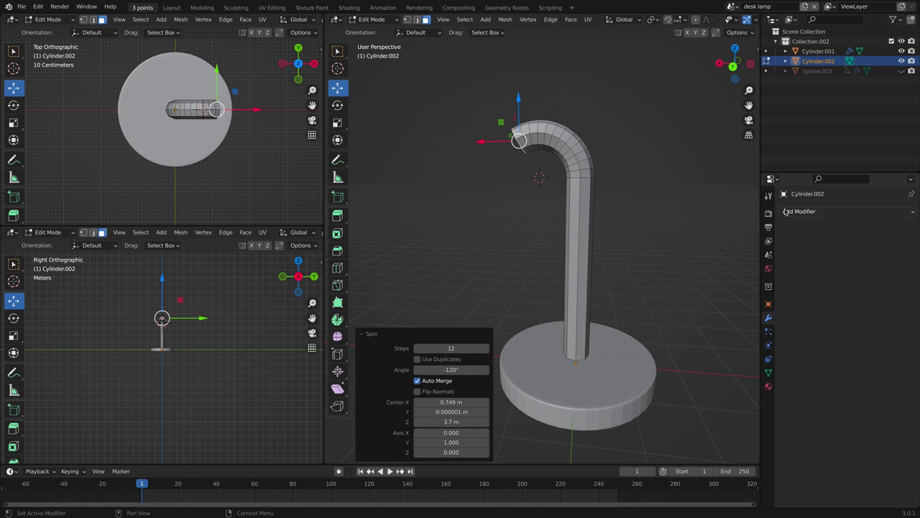
pyautogui.click(786, 213)
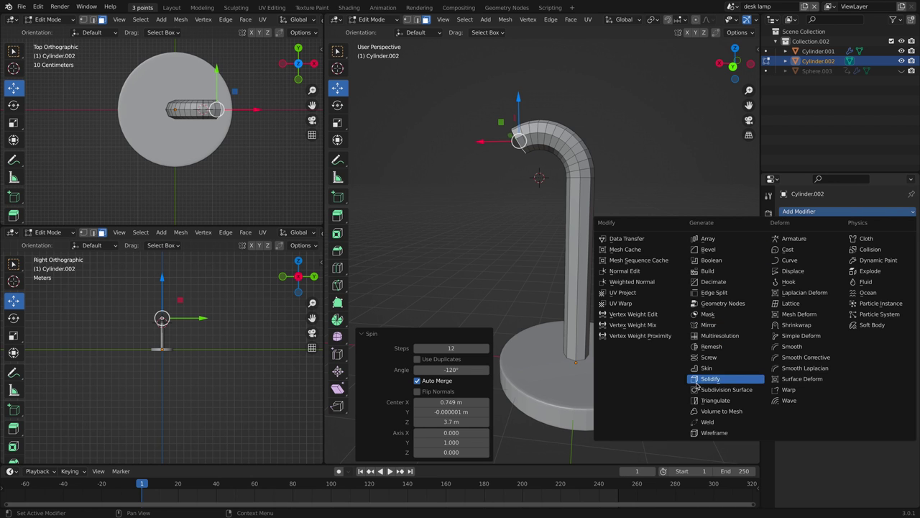
pyautogui.click(721, 389)
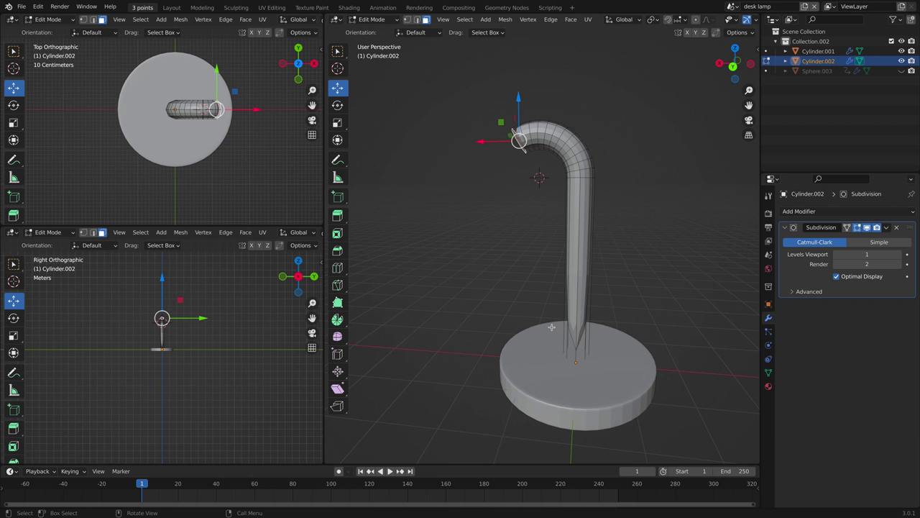
pyautogui.scroll(-3, 456, 259)
pyautogui.moveTo(454, 254); pyautogui.dragTo(438, 220, button='middle')
pyautogui.scroll(3, 498, 252)
pyautogui.moveTo(498, 253); pyautogui.dragTo(508, 225, button='middle')
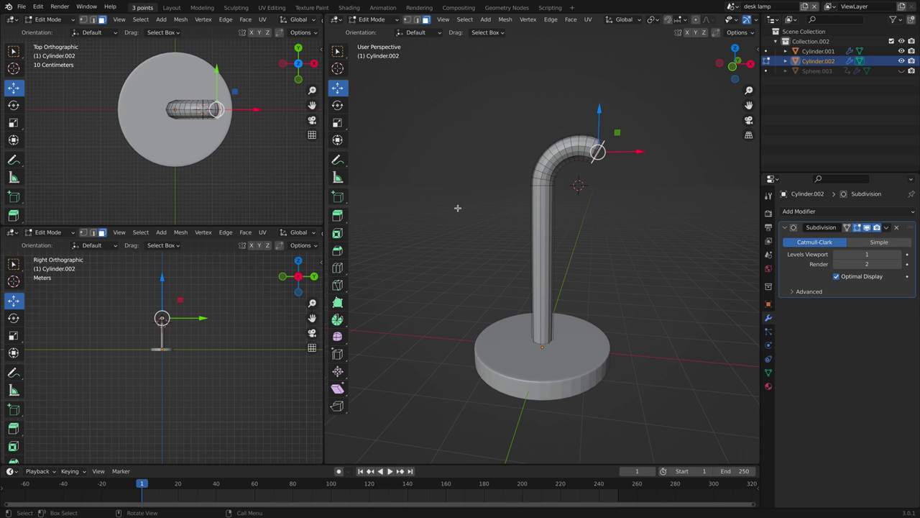
# - Extrude the curved end face of the post 0.51145 m further
pyautogui.press('e')
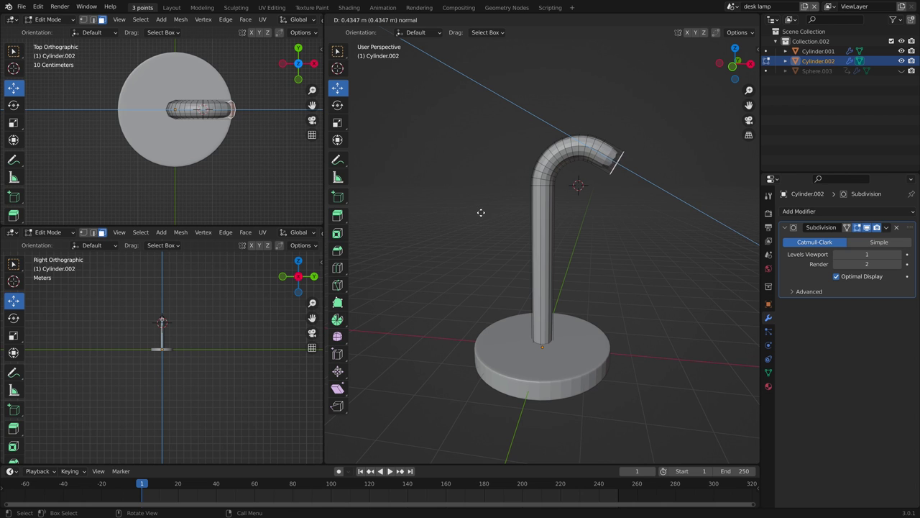
pyautogui.click(485, 213)
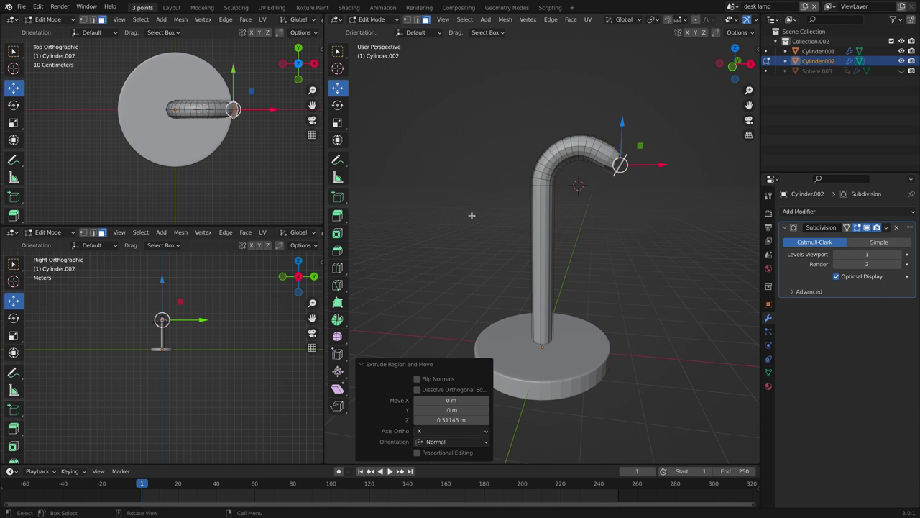
pyautogui.scroll(-2, 468, 214)
pyautogui.moveTo(469, 214); pyautogui.dragTo(488, 216, button='middle')
pyautogui.scroll(2, 489, 216)
pyautogui.scroll(1, 488, 216)
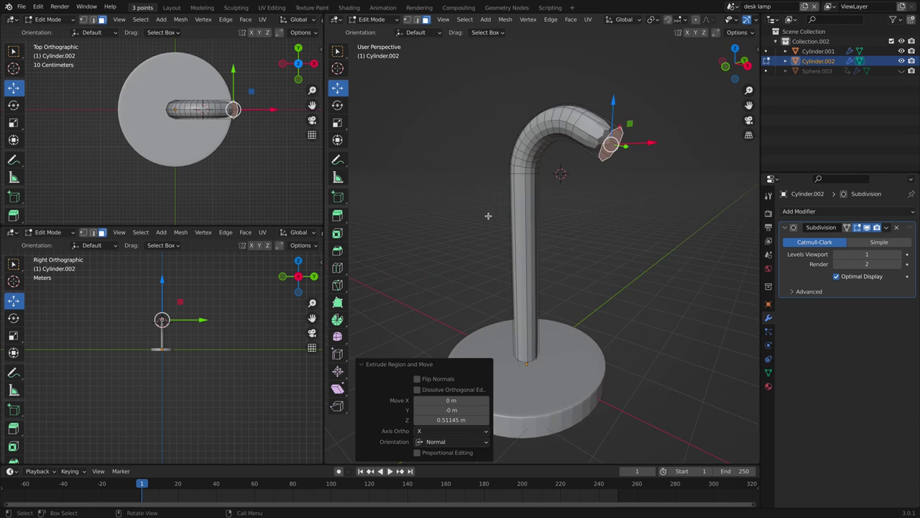
# - Add an edge loop near the arm's tip and select the tip face
pyautogui.hotkey('ctrl', 'r')
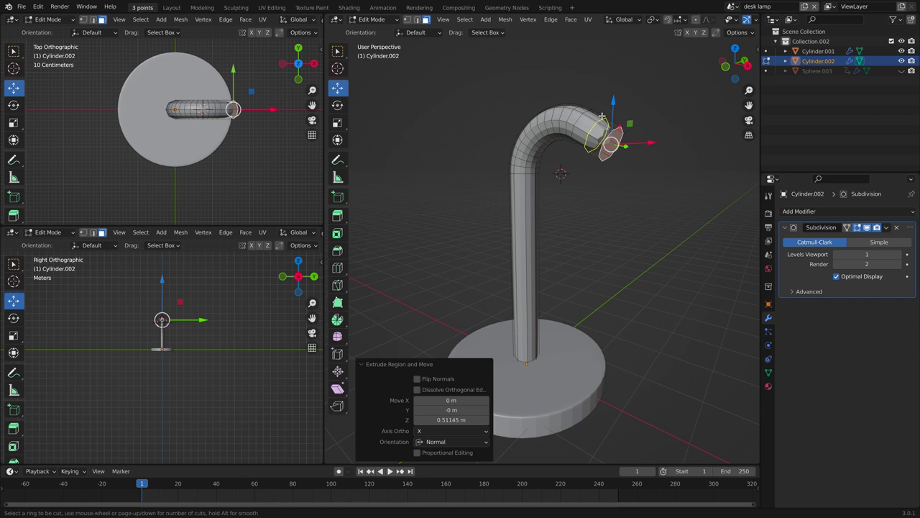
pyautogui.click(601, 118)
pyautogui.rightClick(603, 116)
pyautogui.click(612, 119)
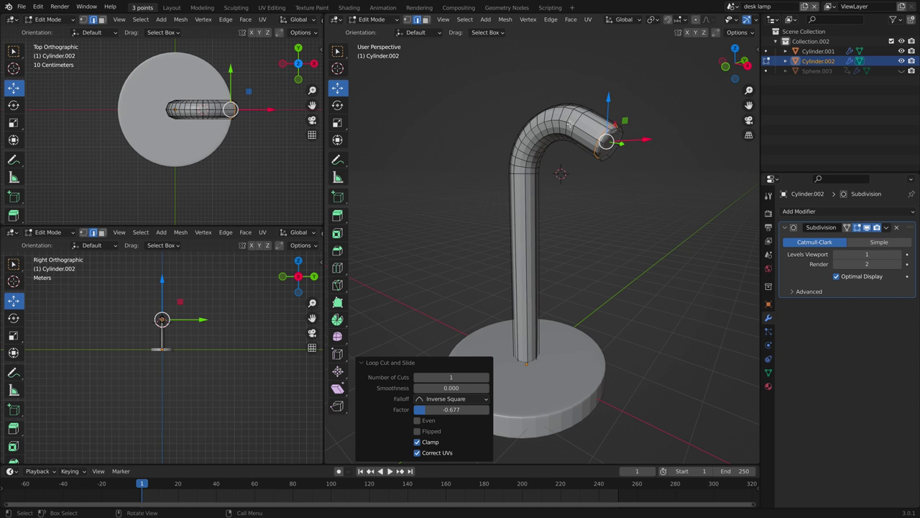
pyautogui.moveTo(568, 125); pyautogui.dragTo(538, 119, button='middle')
pyautogui.click(425, 19)
pyautogui.click(558, 135)
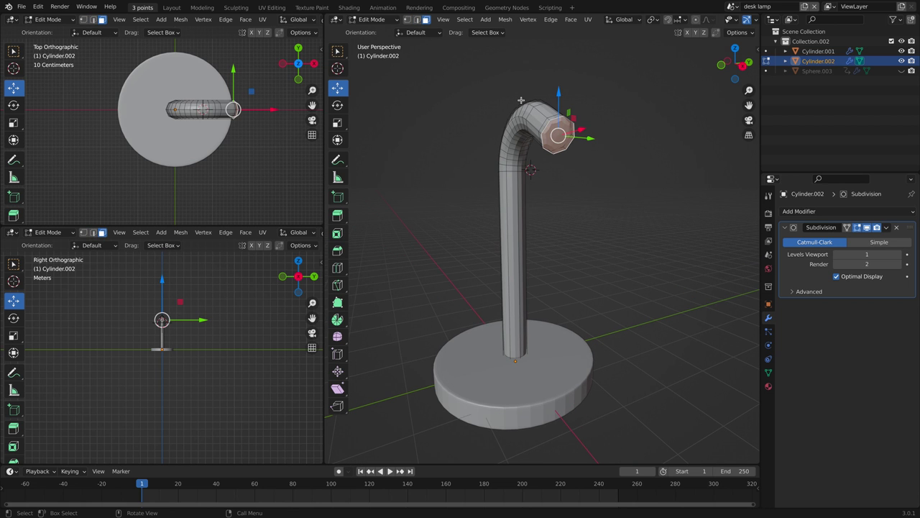
# - Inset the tip face, then add a 32-segment, 16-ring UV sphere and raise it 2.8066 m along Z
pyautogui.press('i')
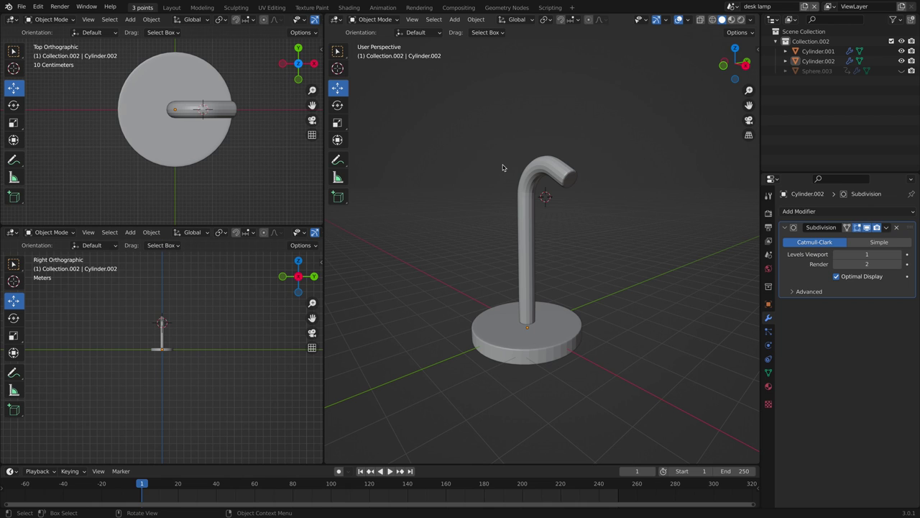
pyautogui.hotkey('shift', 'a')
pyautogui.moveTo(503, 164)
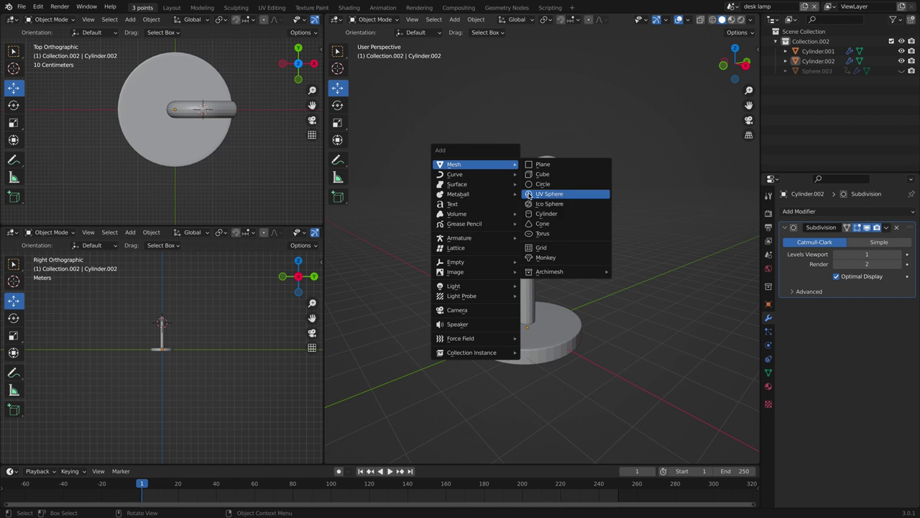
pyautogui.click(549, 194)
pyautogui.scroll(-2, 476, 211)
pyautogui.scroll(1, 493, 218)
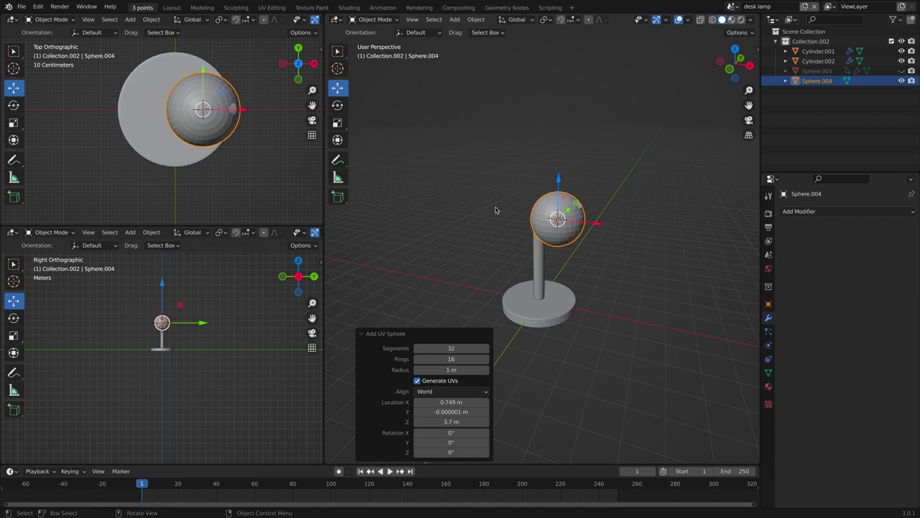
pyautogui.moveTo(560, 180); pyautogui.dragTo(543, 110)
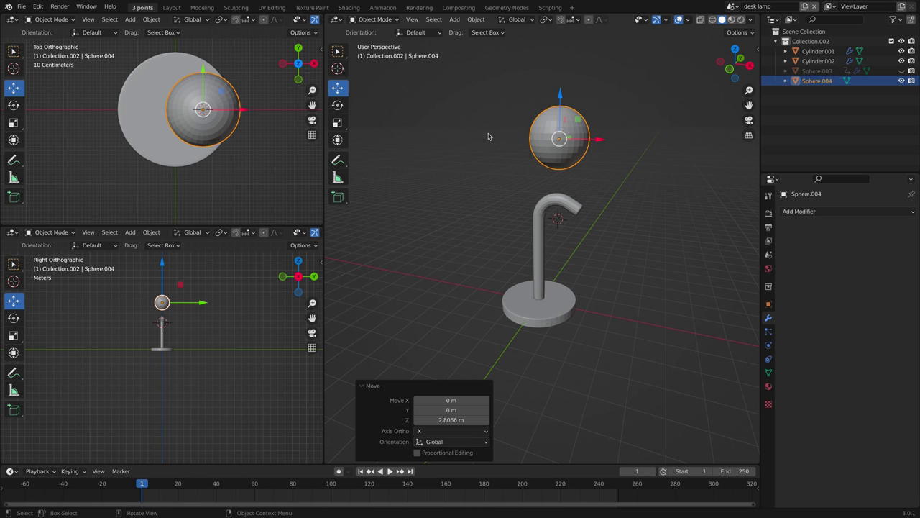
# - In Edit Mode, front wireframe view, box-select the sphere's lower half
pyautogui.press('Tab')
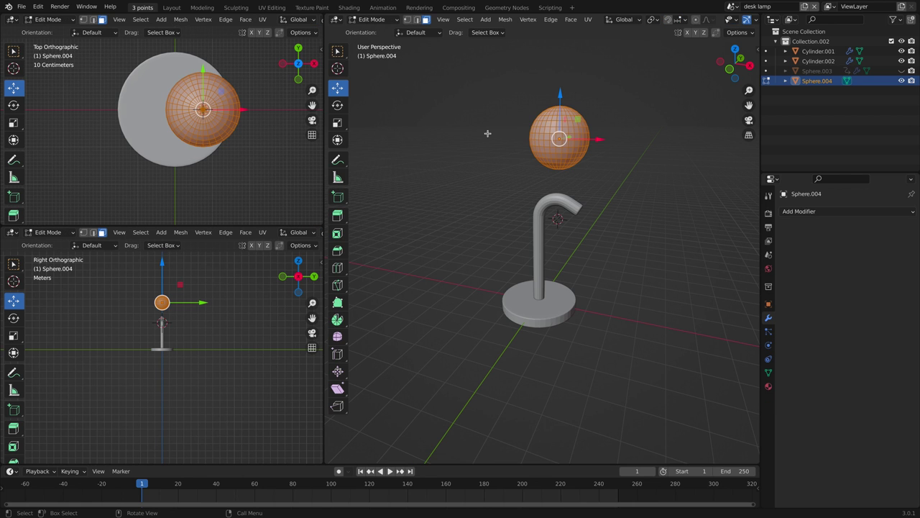
pyautogui.press('KP_1')
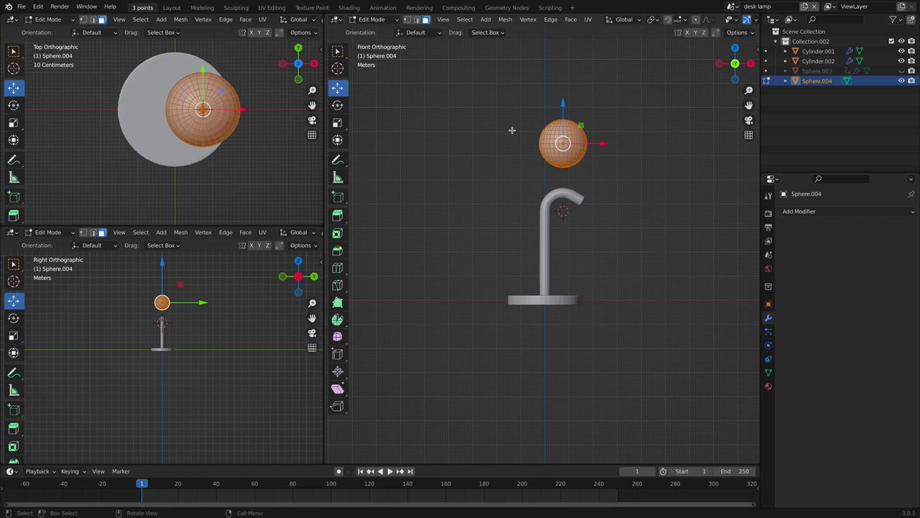
pyautogui.press('z')
pyautogui.click(416, 130)
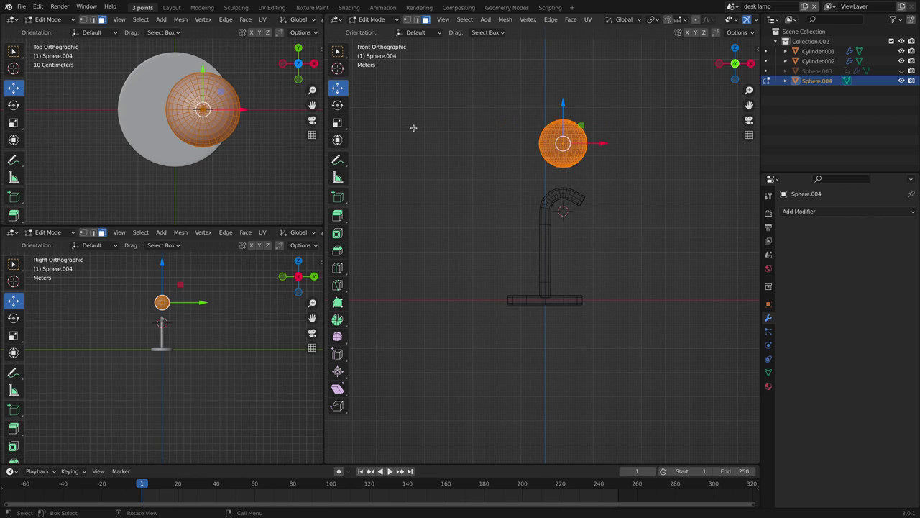
pyautogui.scroll(5, 465, 141)
pyautogui.moveTo(619, 248); pyautogui.dragTo(468, 179)
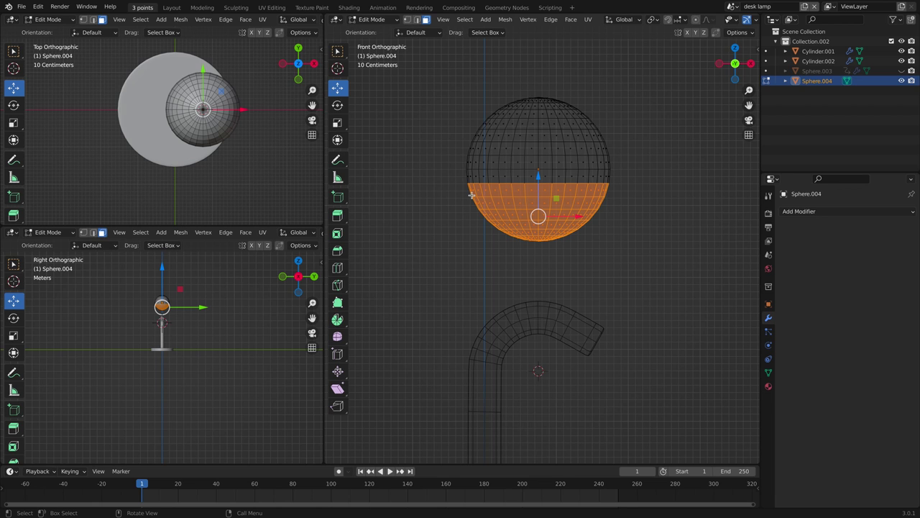
# - Delete the lower-half faces and return the viewport to solid shading
pyautogui.press('x')
pyautogui.click(472, 196)
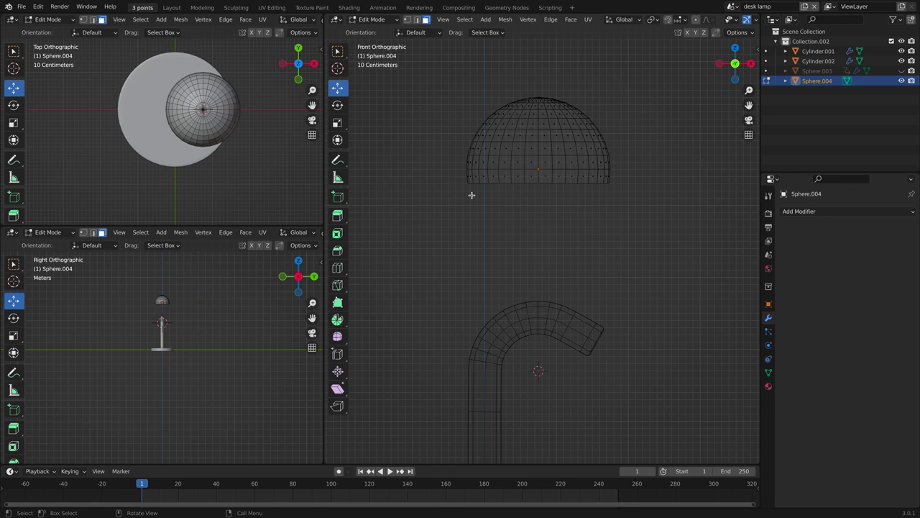
pyautogui.moveTo(460, 187); pyautogui.dragTo(438, 168, button='middle')
pyautogui.press('z')
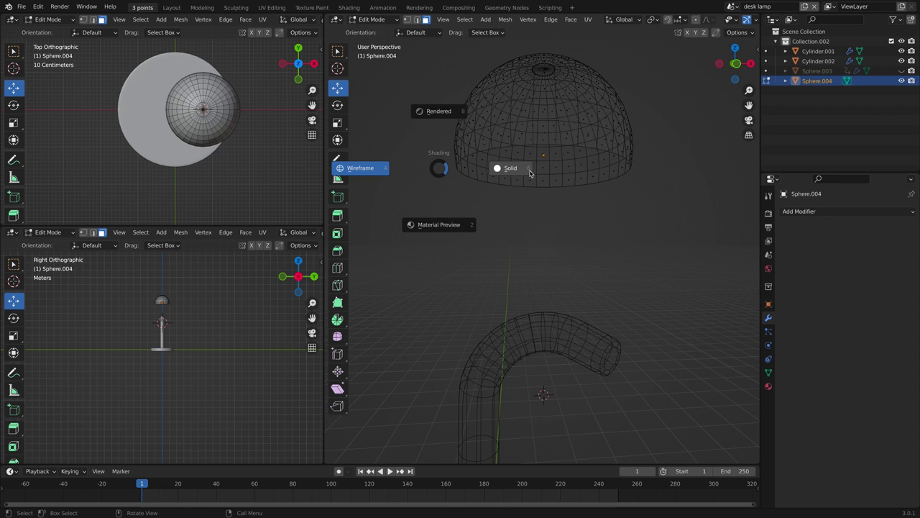
pyautogui.click(527, 170)
pyautogui.scroll(-4, 506, 189)
# - Add a Solidify modifier to the hemisphere and set its thickness to 0.13 m
pyautogui.scroll(3, 507, 189)
pyautogui.moveTo(506, 188); pyautogui.dragTo(534, 165, button='middle')
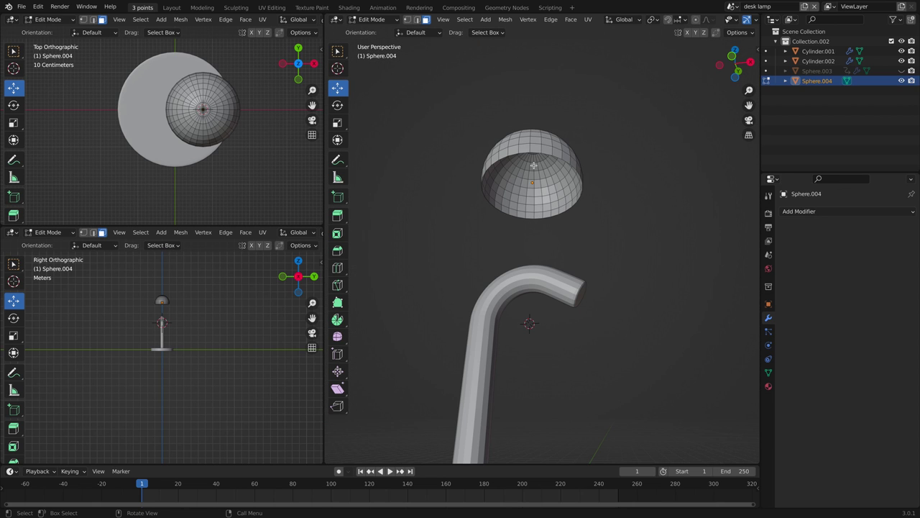
pyautogui.click(813, 211)
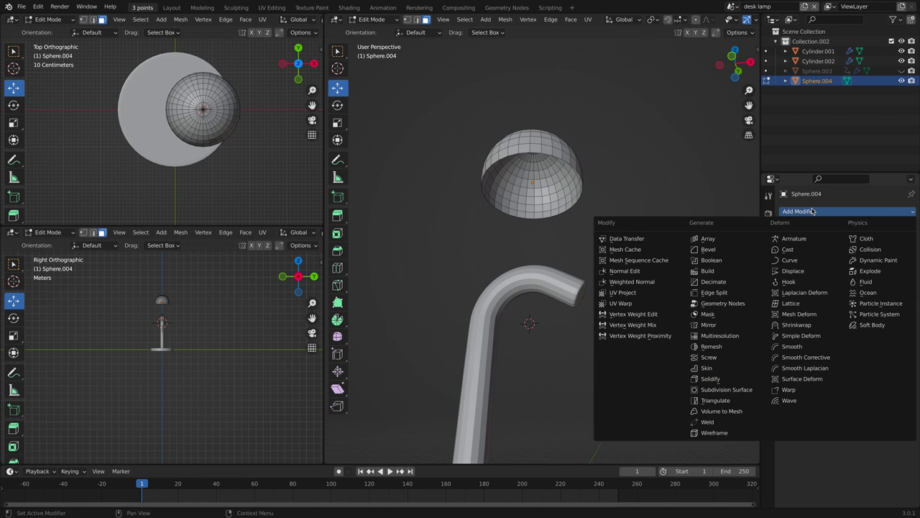
pyautogui.click(702, 380)
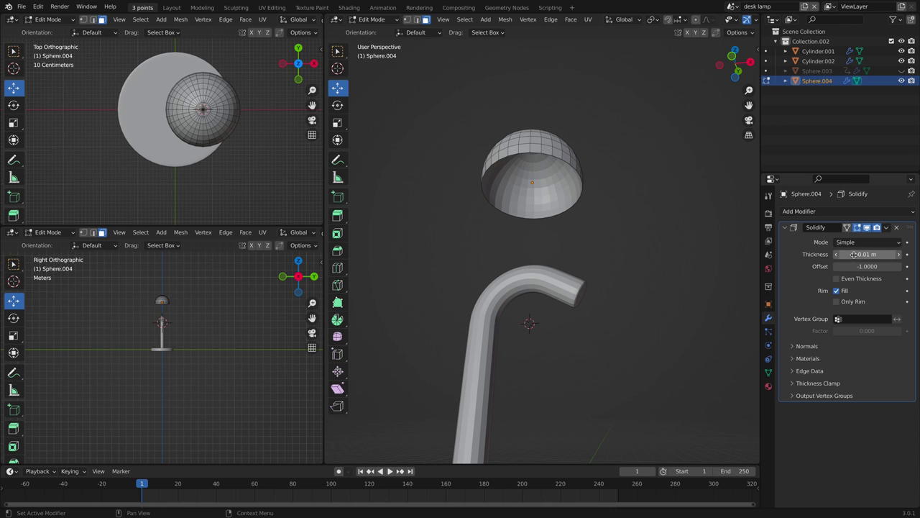
pyautogui.moveTo(867, 254)
pyautogui.mouseDown()
pyautogui.moveTo(896, 254)
pyautogui.moveTo(885, 254)
pyautogui.mouseUp()
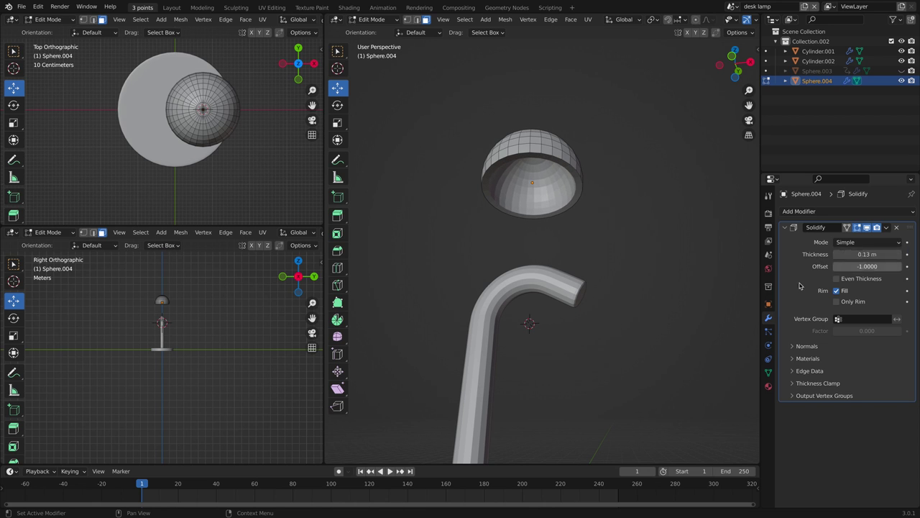
pyautogui.moveTo(662, 304); pyautogui.dragTo(624, 252, button='middle')
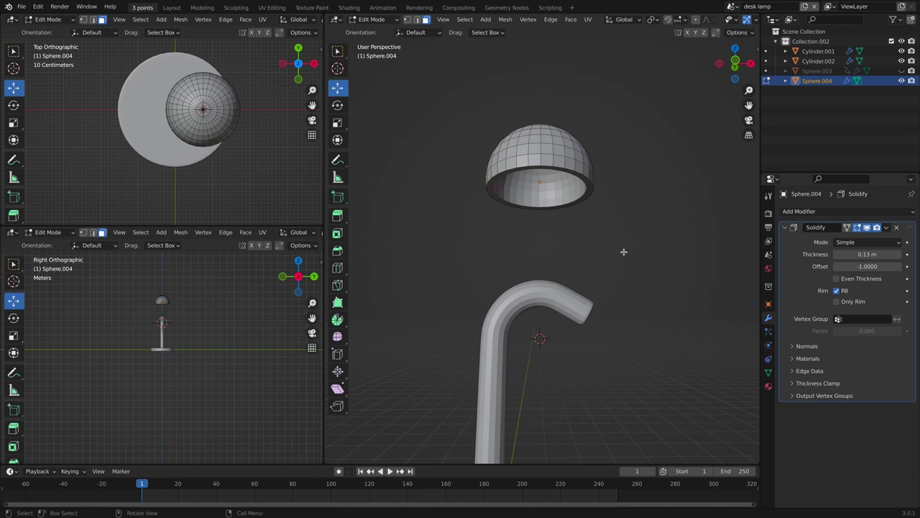
pyautogui.click(827, 212)
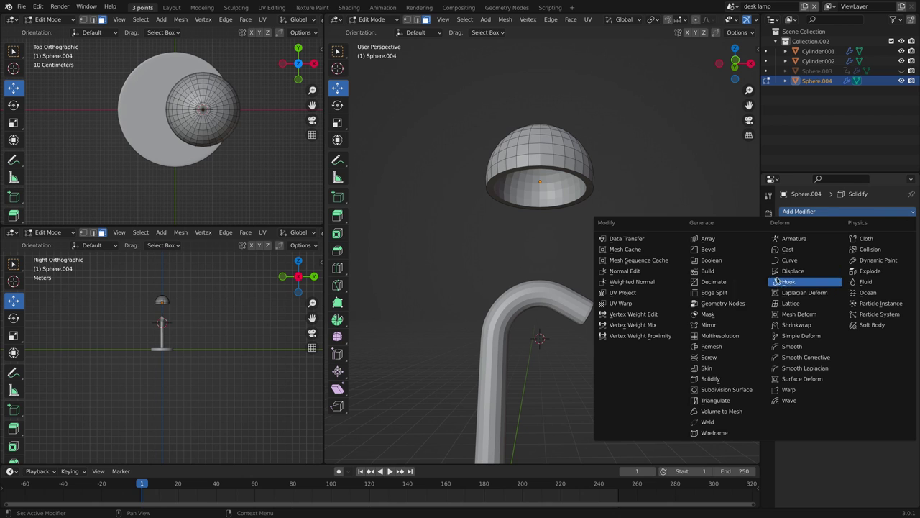
# - Add a Subdivision Surface modifier to the shade with viewport level 2
pyautogui.click(707, 393)
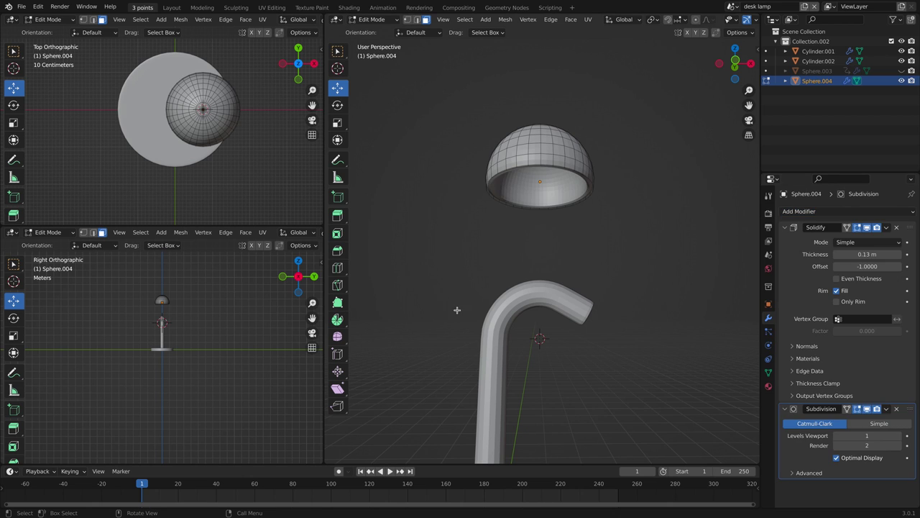
pyautogui.moveTo(456, 302); pyautogui.dragTo(475, 287, button='middle')
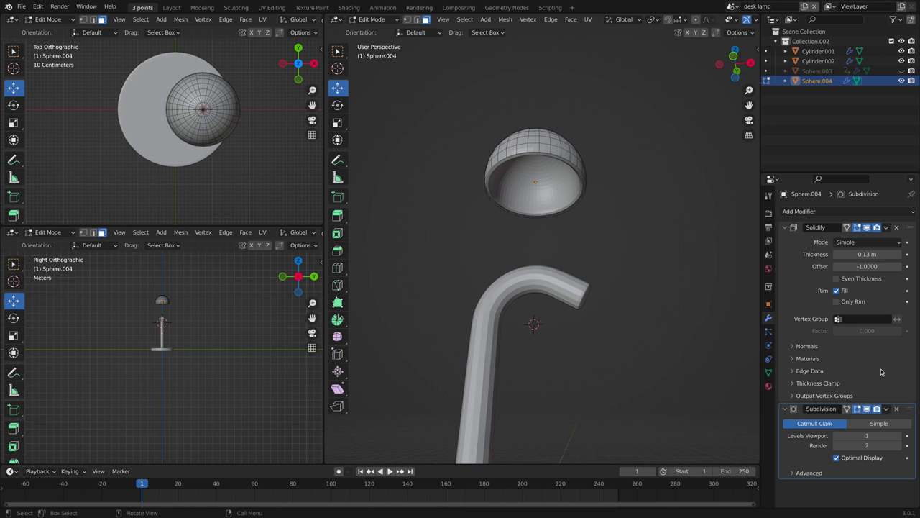
pyautogui.click(899, 438)
pyautogui.moveTo(522, 304); pyautogui.dragTo(552, 346, button='middle')
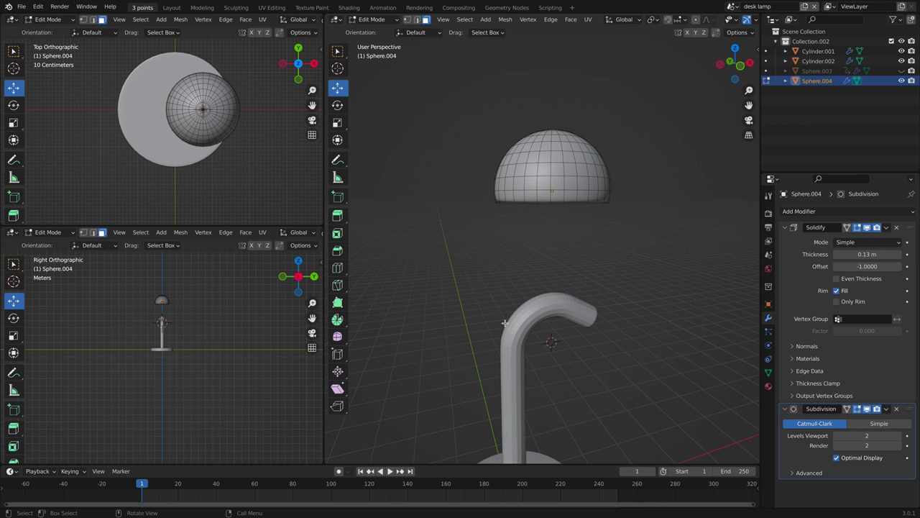
# - Back in Object Mode, move the shade toward the post's curved tip
pyautogui.press('Tab')
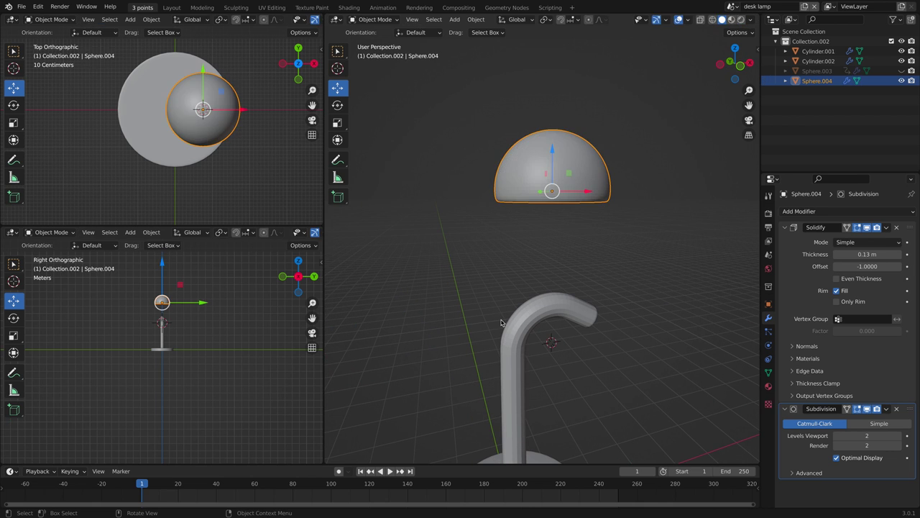
pyautogui.scroll(-5, 496, 317)
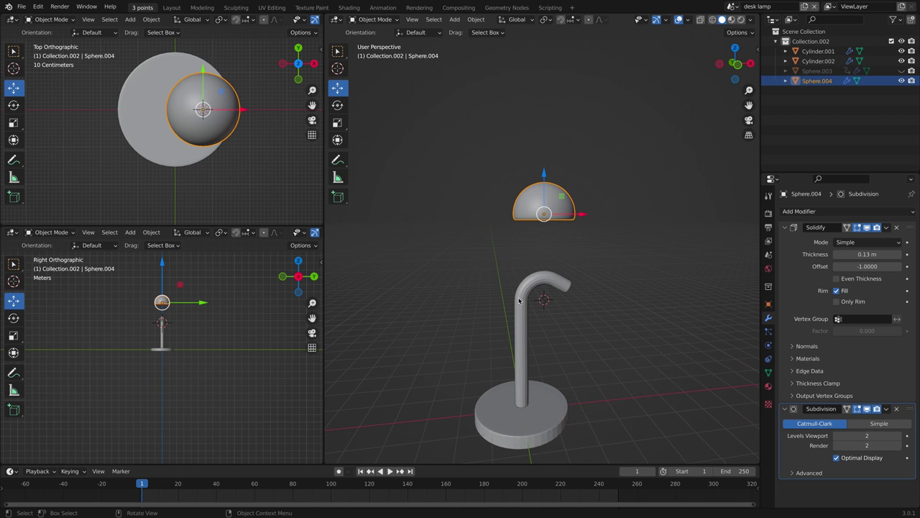
pyautogui.moveTo(512, 314); pyautogui.dragTo(496, 147, button='middle')
pyautogui.press('g')
pyautogui.click(545, 223)
# - Tilt the shade -54° and reposition it at the arm's tip
pyautogui.press('r')
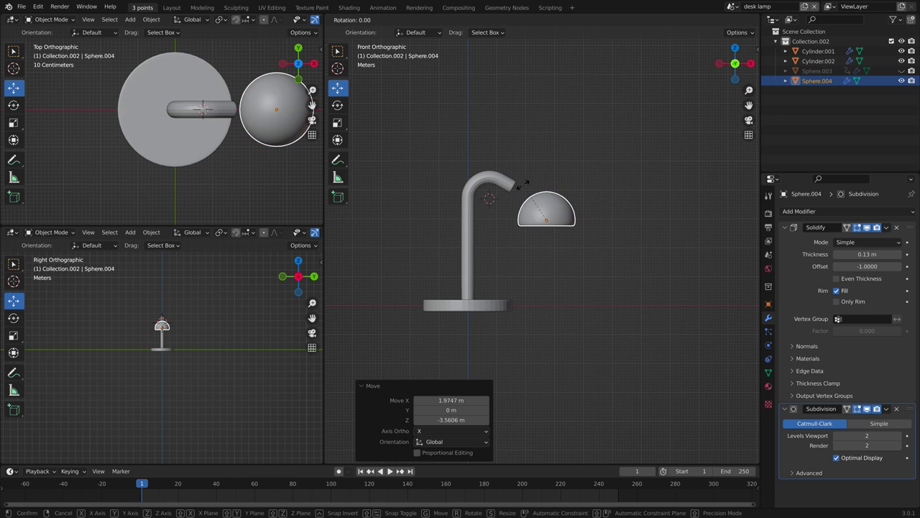
pyautogui.click(446, 209)
pyautogui.press('g')
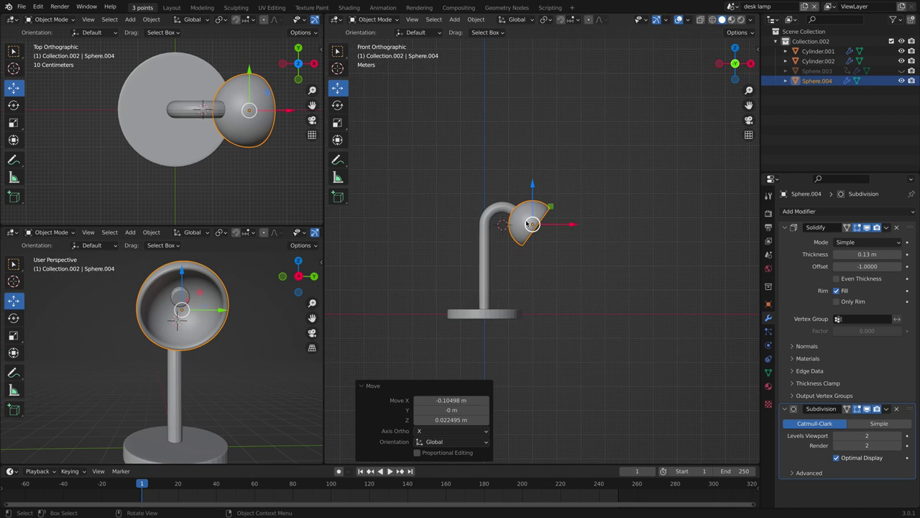
pyautogui.moveTo(539, 216); pyautogui.dragTo(445, 216, button='middle')
pyautogui.scroll(4, 481, 221)
# - Select the post Cylinder.002 and edit its mesh in wireframe shading
pyautogui.click(424, 302)
pyautogui.moveTo(424, 302); pyautogui.dragTo(415, 215, button='middle')
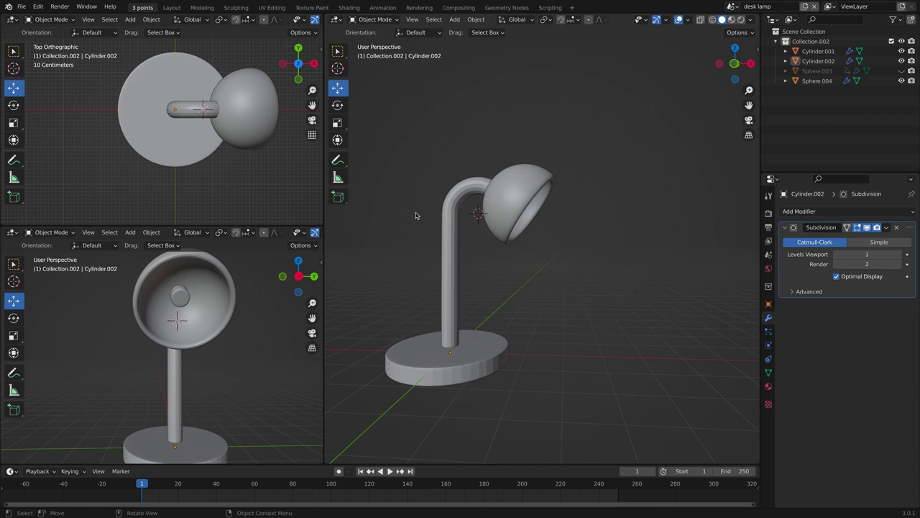
pyautogui.click(446, 220)
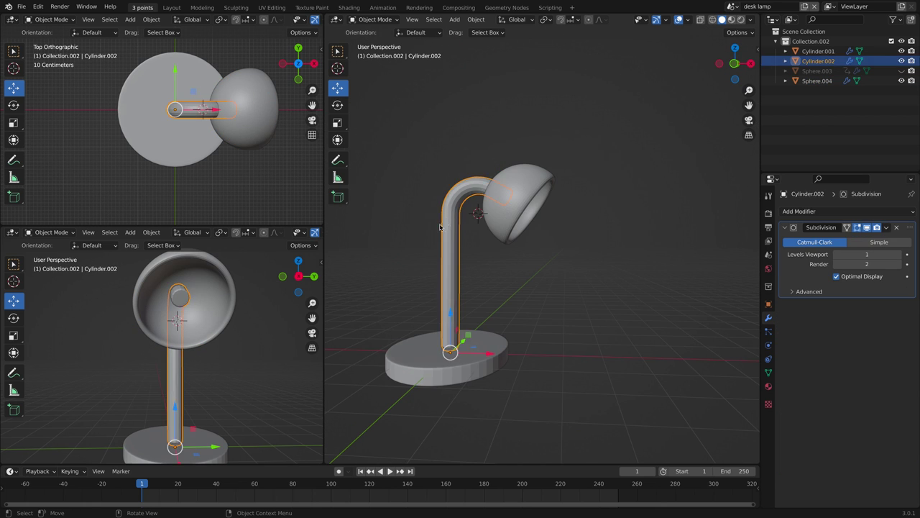
pyautogui.moveTo(424, 191); pyautogui.dragTo(467, 185, button='middle')
pyautogui.scroll(2, 472, 185)
pyautogui.press('Tab')
pyautogui.press('z')
pyautogui.click(407, 186)
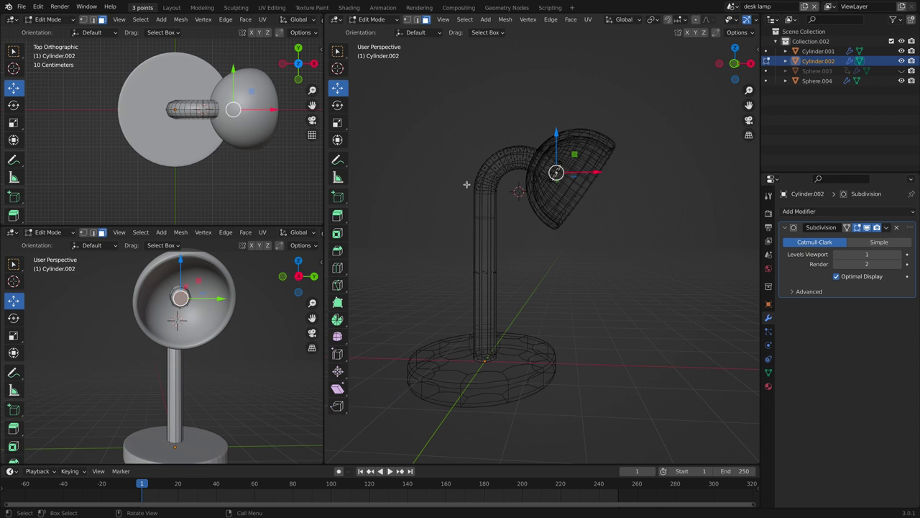
# - From the front view, delete the post's tip faces sitting inside the shade
pyautogui.press('KP_1')
pyautogui.scroll(3, 538, 189)
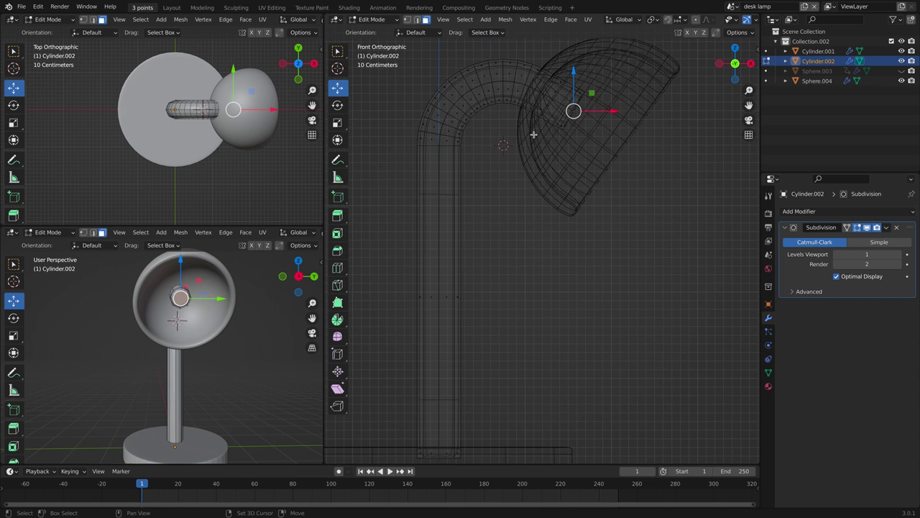
pyautogui.scroll(1, 514, 200)
pyautogui.scroll(2, 514, 201)
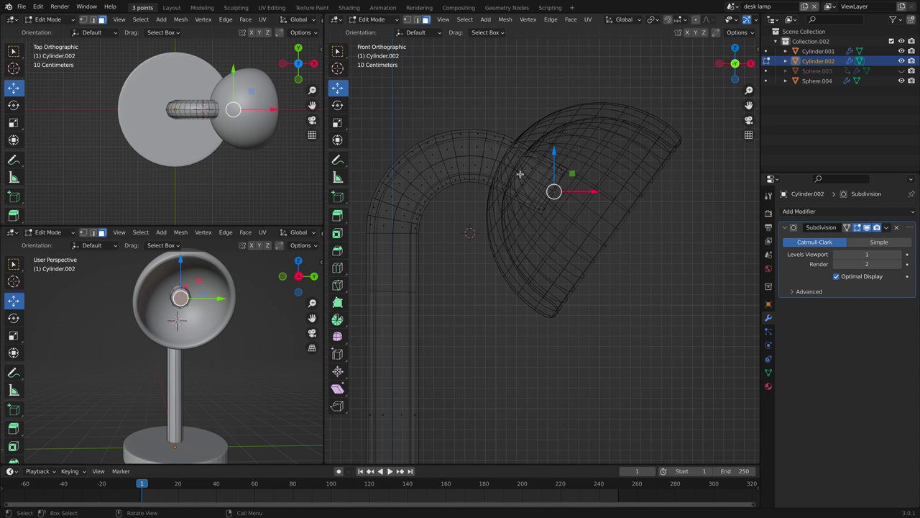
pyautogui.moveTo(527, 126); pyautogui.dragTo(505, 174)
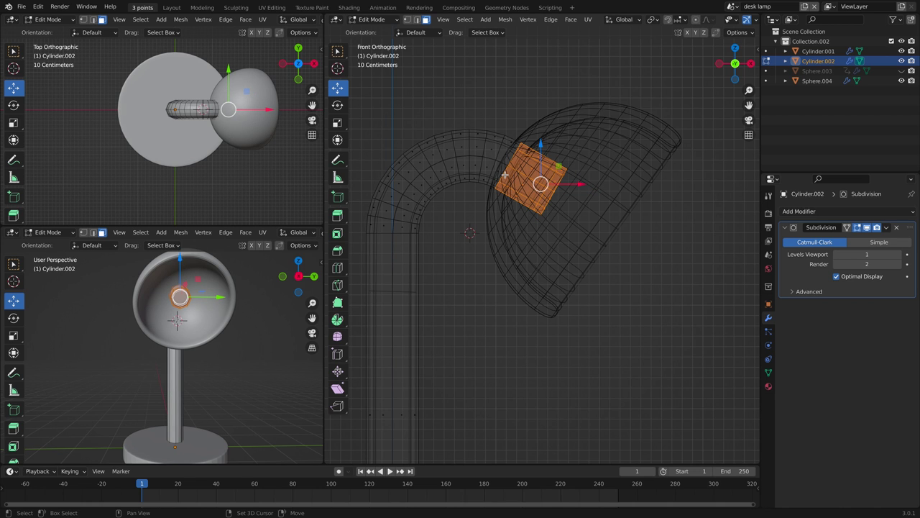
pyautogui.scroll(1, 505, 174)
pyautogui.press('x')
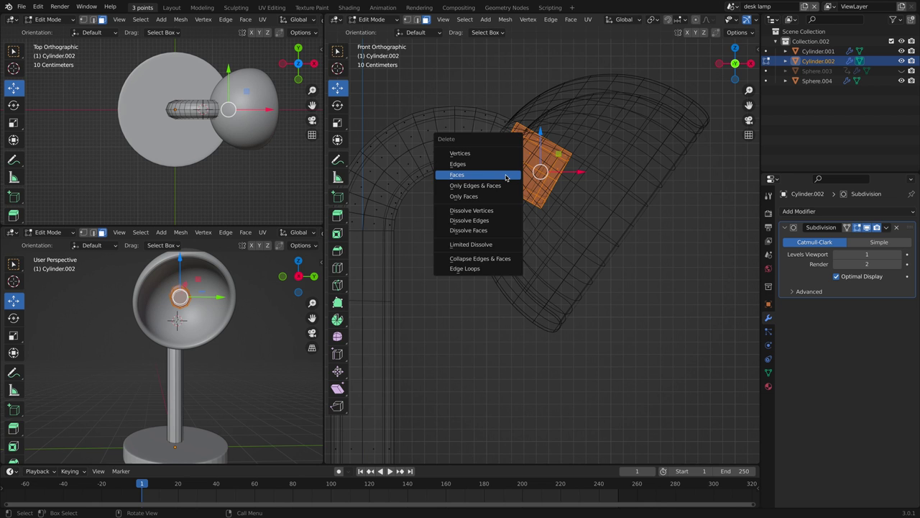
pyautogui.click(507, 176)
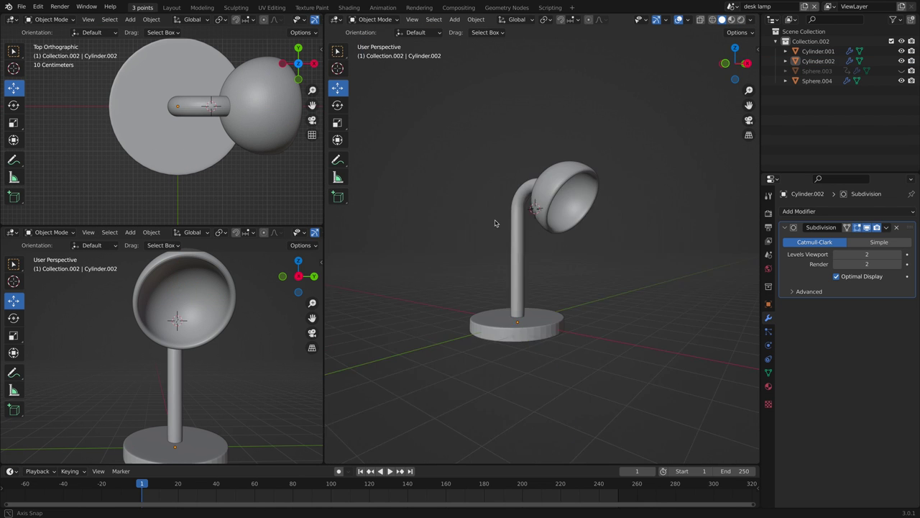
pyautogui.moveTo(493, 226)
pyautogui.mouseDown(button='middle')
pyautogui.moveTo(465, 222)
pyautogui.moveTo(508, 240)
pyautogui.moveTo(511, 231)
pyautogui.mouseUp(button='middle')
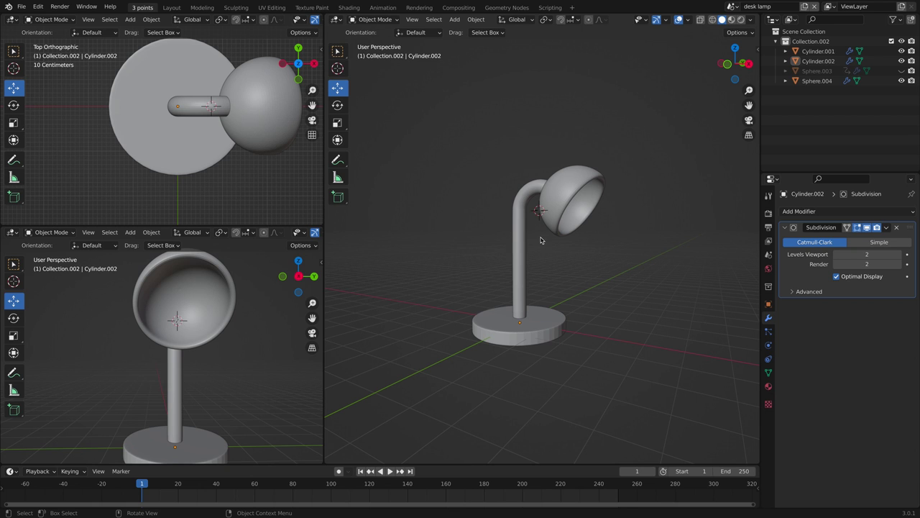
pyautogui.scroll(3, 540, 241)
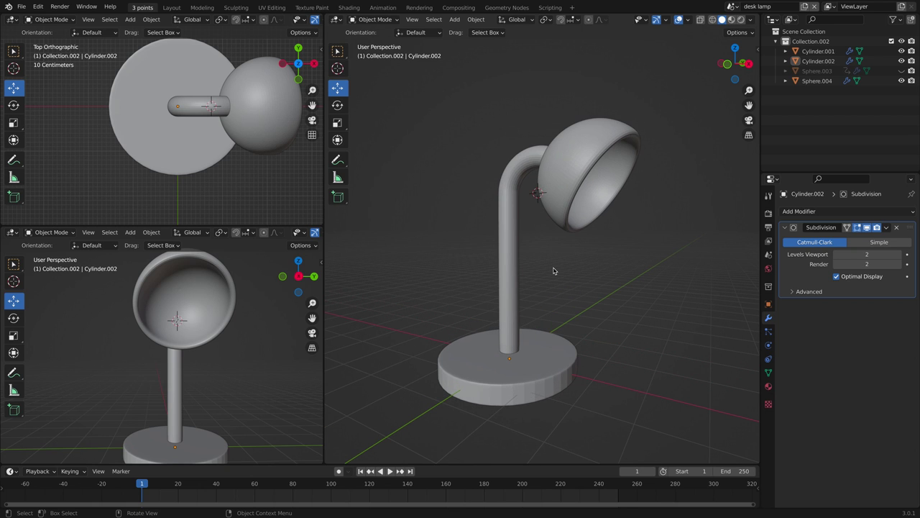